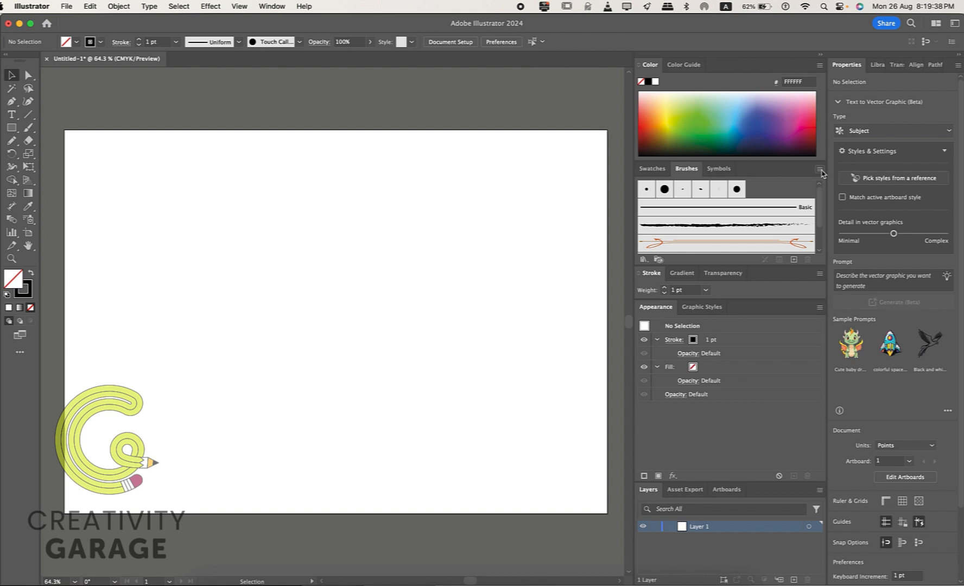
Hide the art, bristle and pattern brushes so the brush list is limited to calligraphic brushes.
click(820, 170)
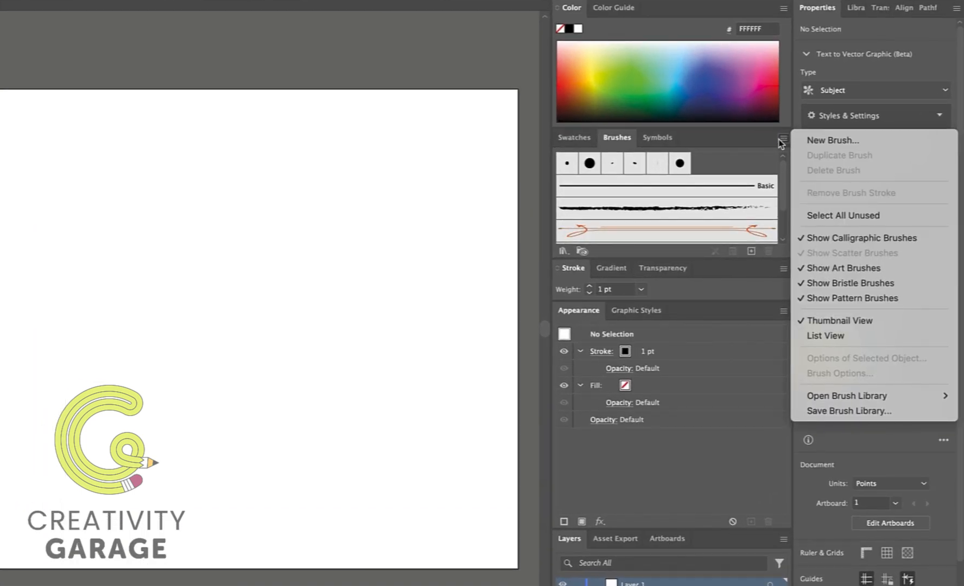
click(839, 268)
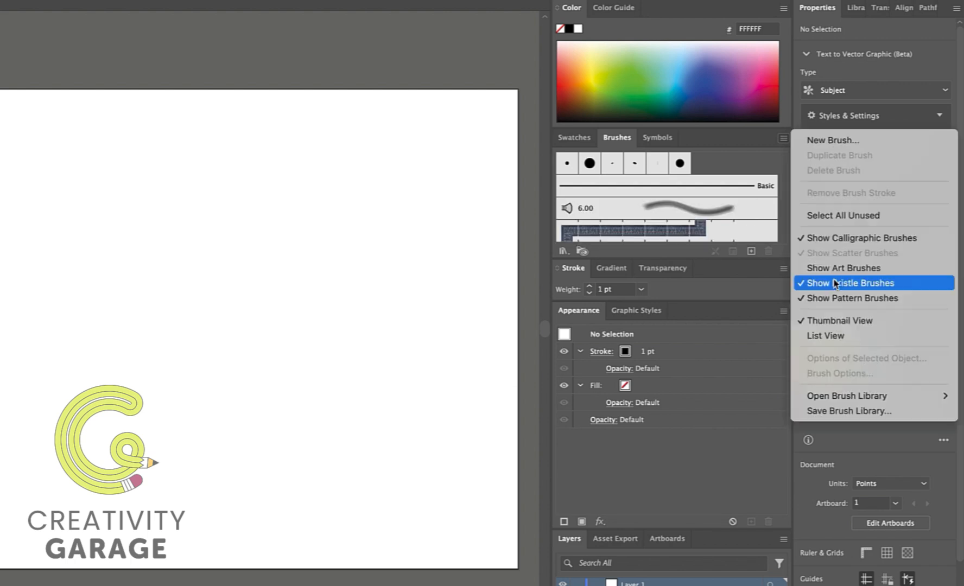
click(836, 282)
click(784, 138)
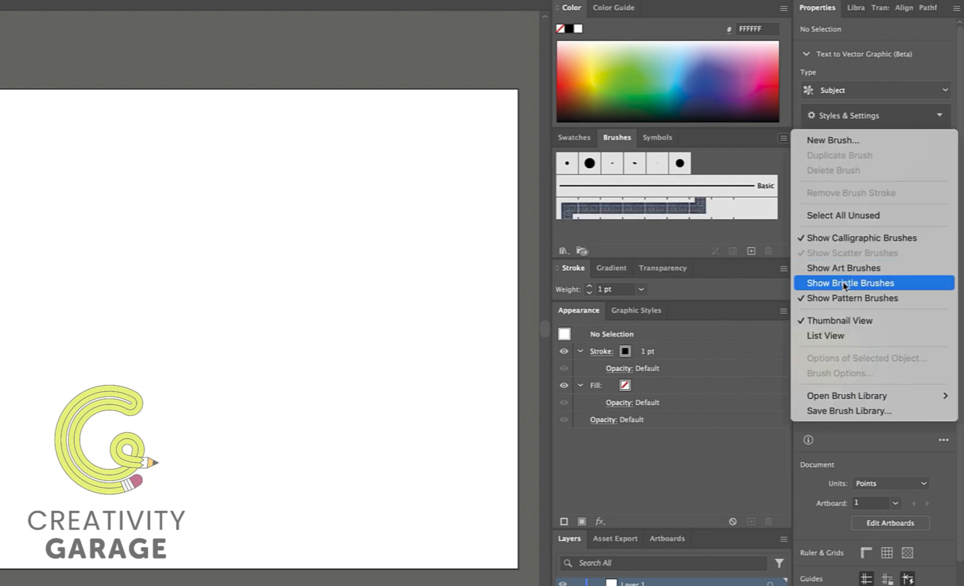
click(843, 298)
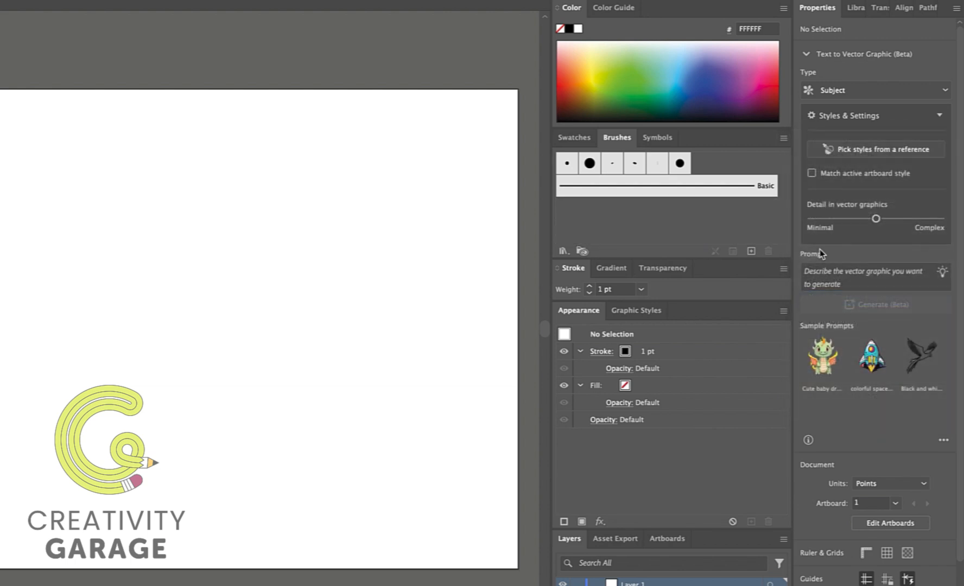
Display the calligraphic brushes as a list with their names.
click(786, 140)
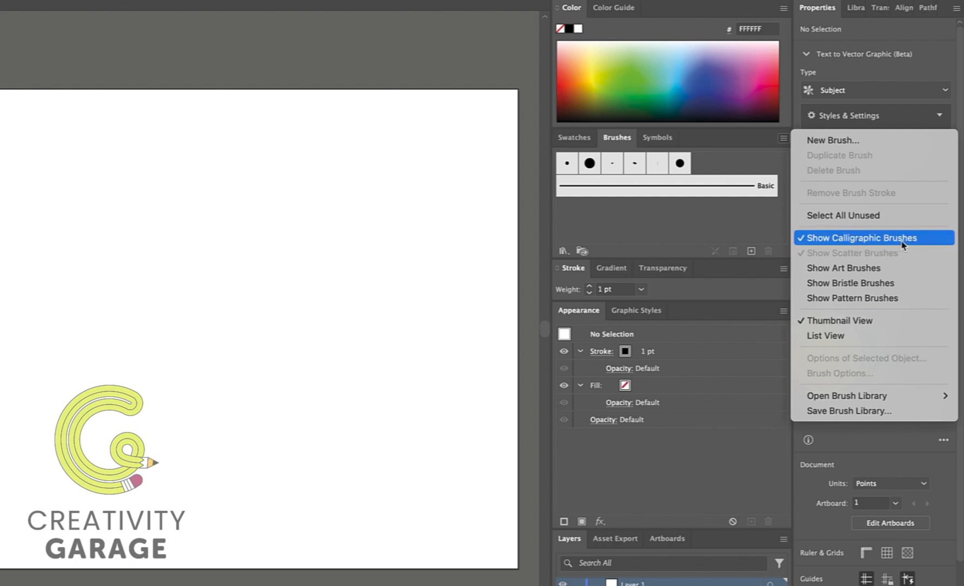
click(690, 233)
click(785, 141)
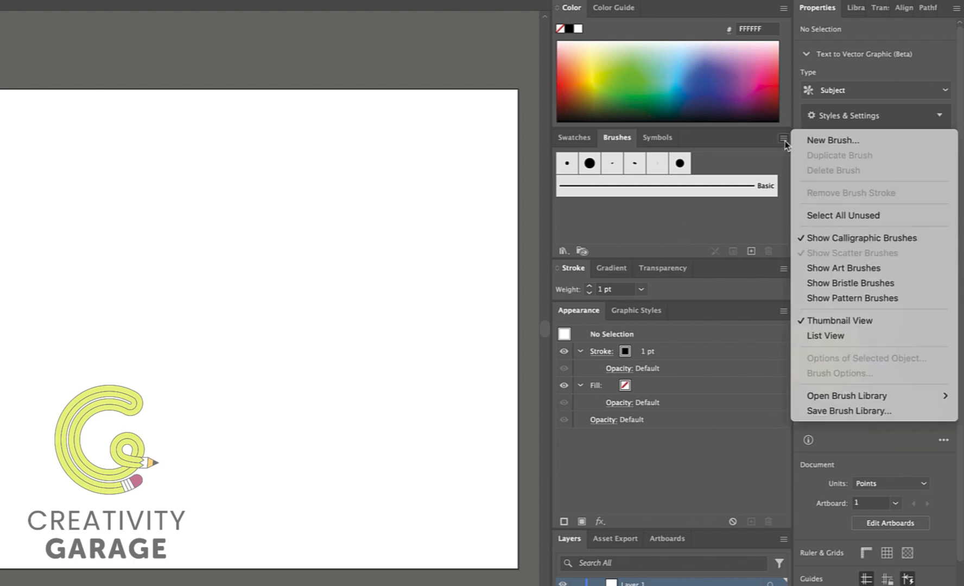
click(843, 343)
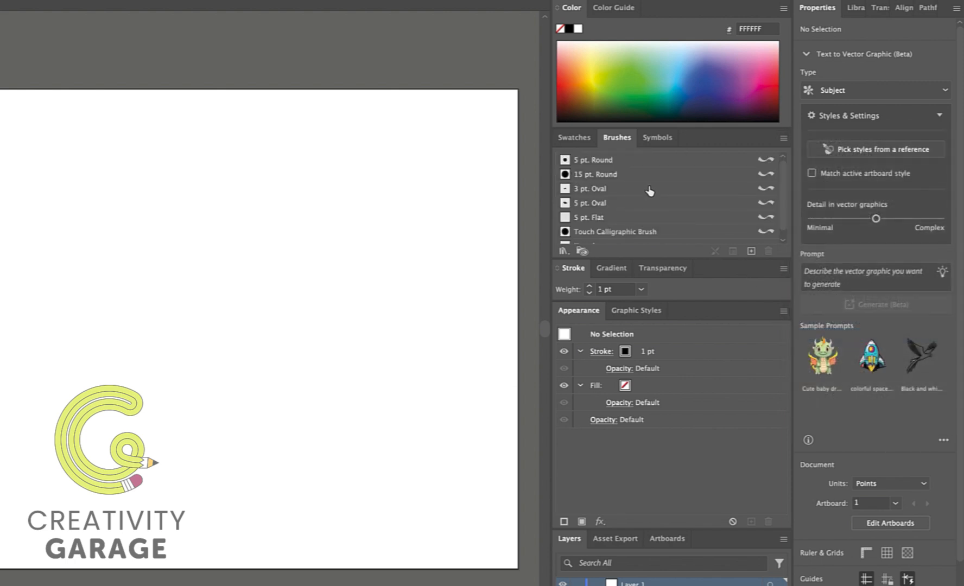
scroll(628, 204, down, 1)
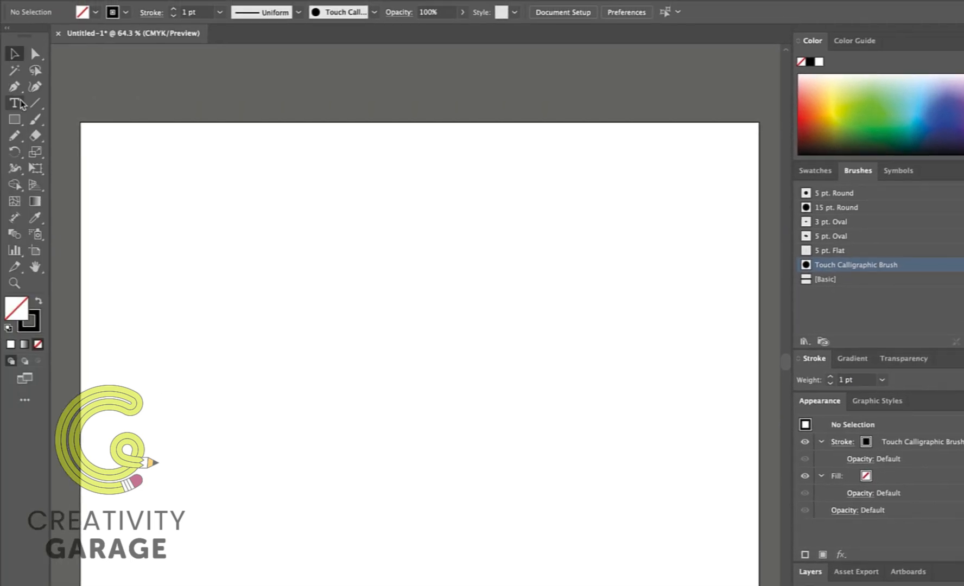
Add a line of text reading "Creativity Garage" on the artboard, scaled up to about 76 pt.
click(22, 105)
click(181, 264)
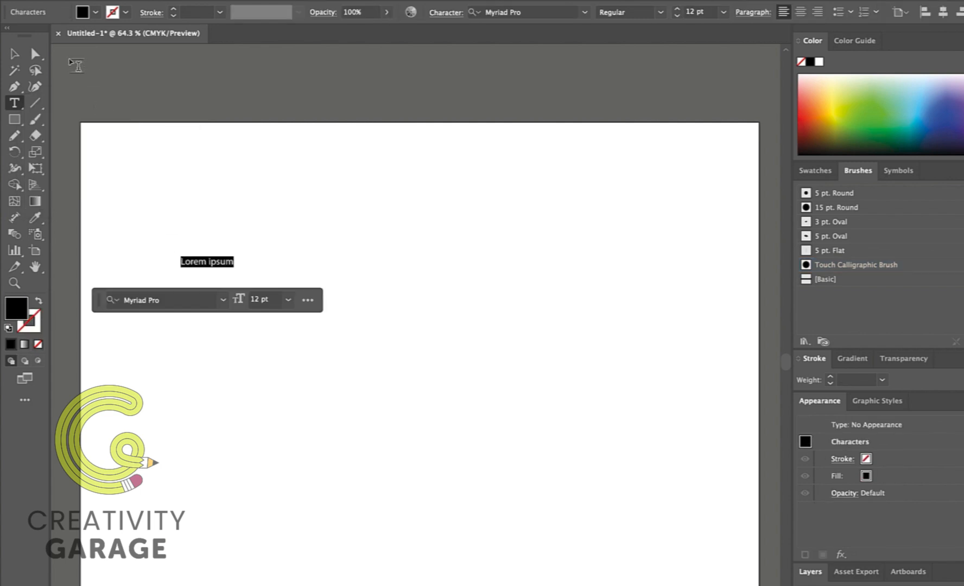
key(Escape)
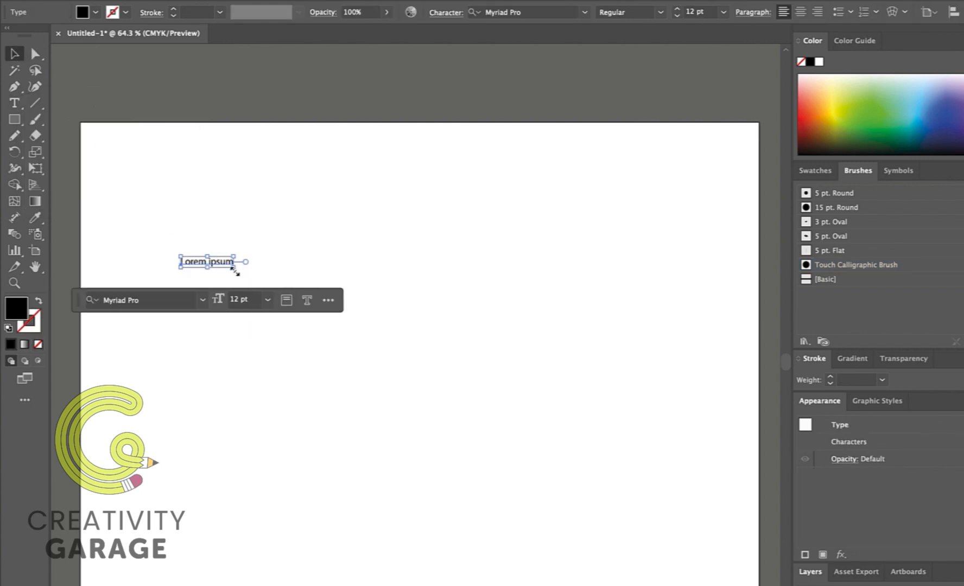
drag(234, 267, 521, 413)
double_click(378, 307)
text(Cre)
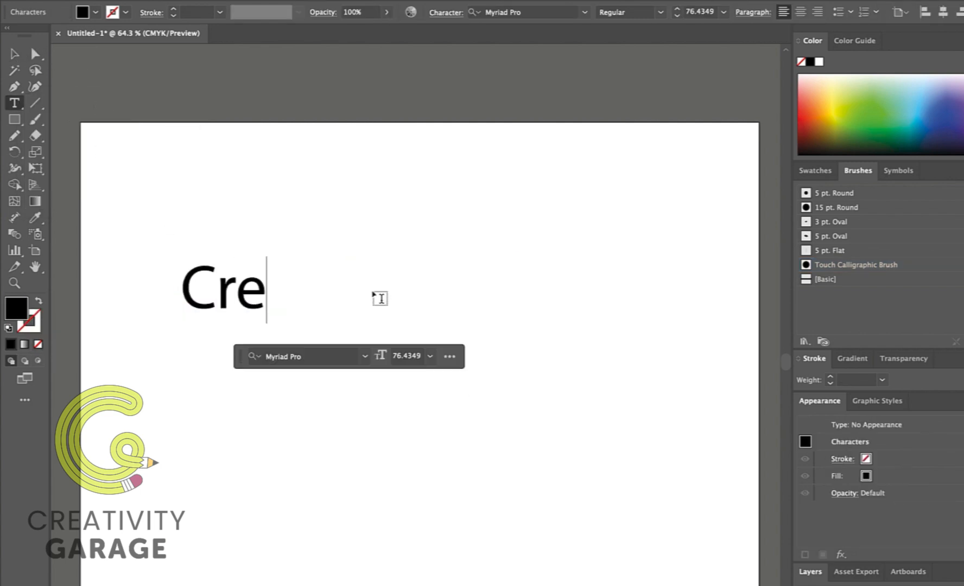
text(ativity Garage)
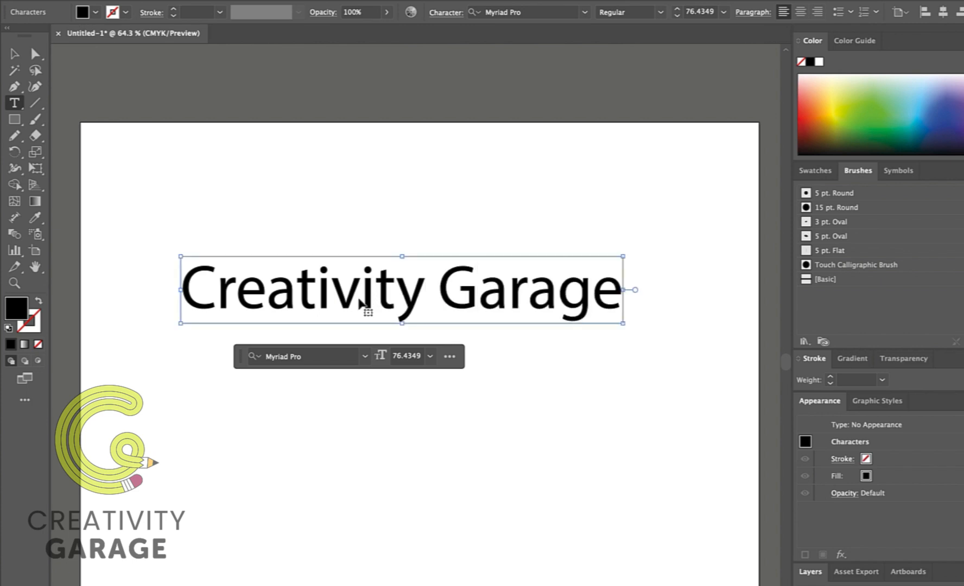
Set the font of the whole "Creativity Garage" text to the thin ヒラギノ角ゴシック W0.
key(super+a)
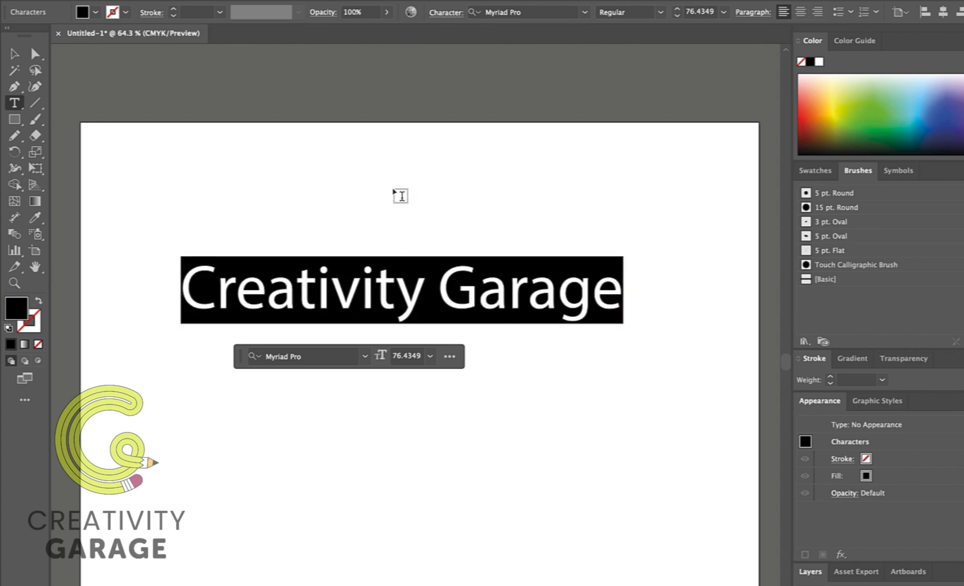
click(585, 12)
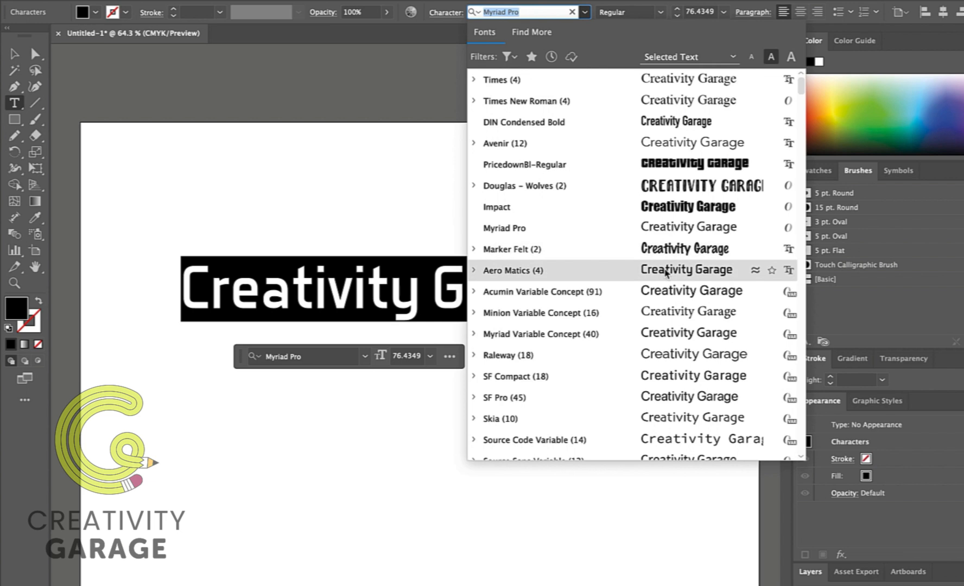
scroll(678, 250, down, 15)
scroll(691, 244, up, 2)
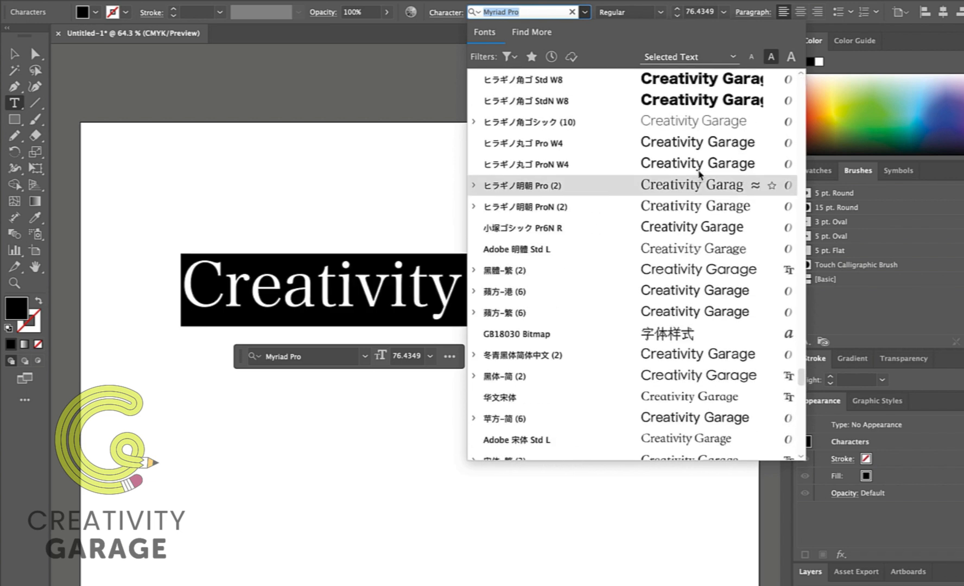
click(692, 123)
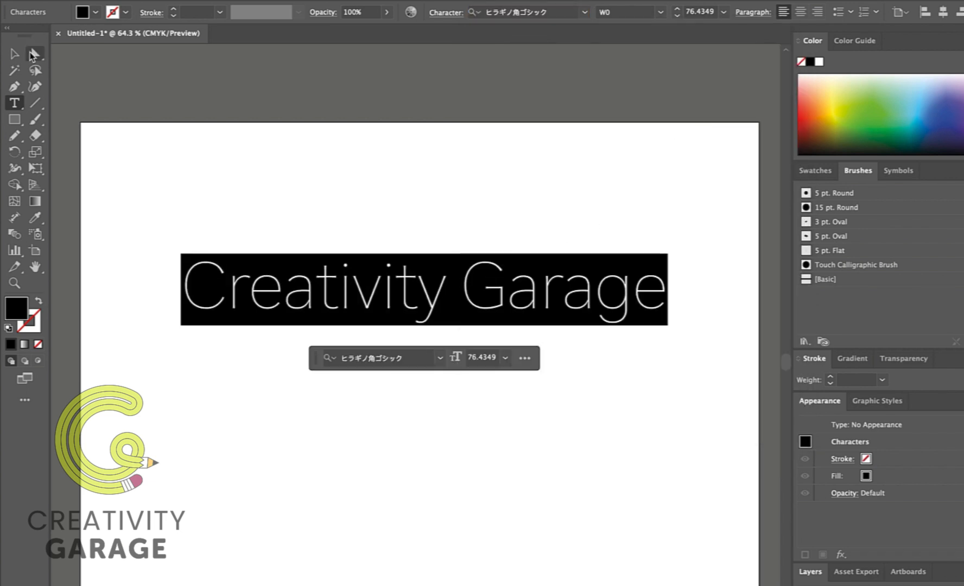
Convert the "Creativity Garage" text to outlines and apply the 5 pt. Flat brush to it.
click(15, 53)
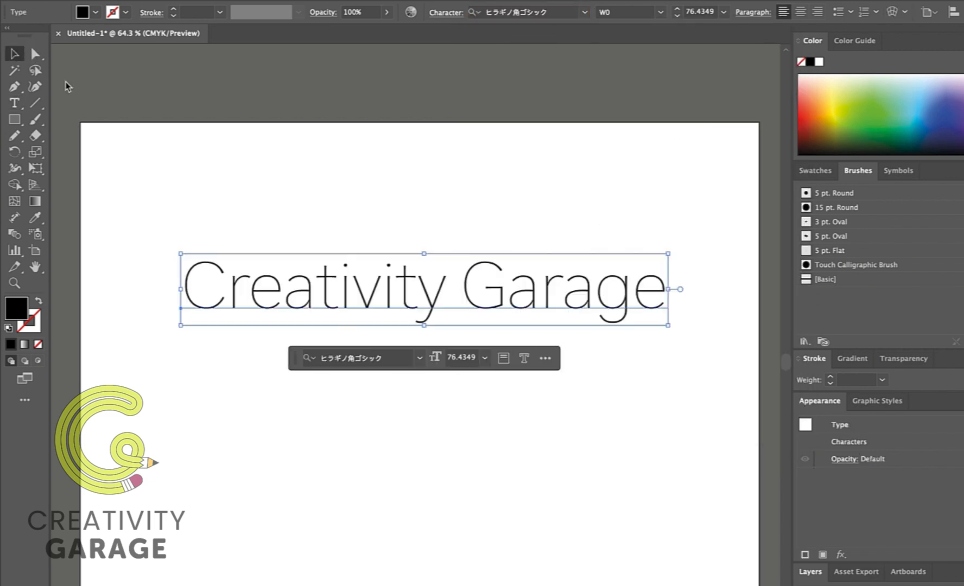
click(664, 408)
click(621, 310)
right_click(502, 306)
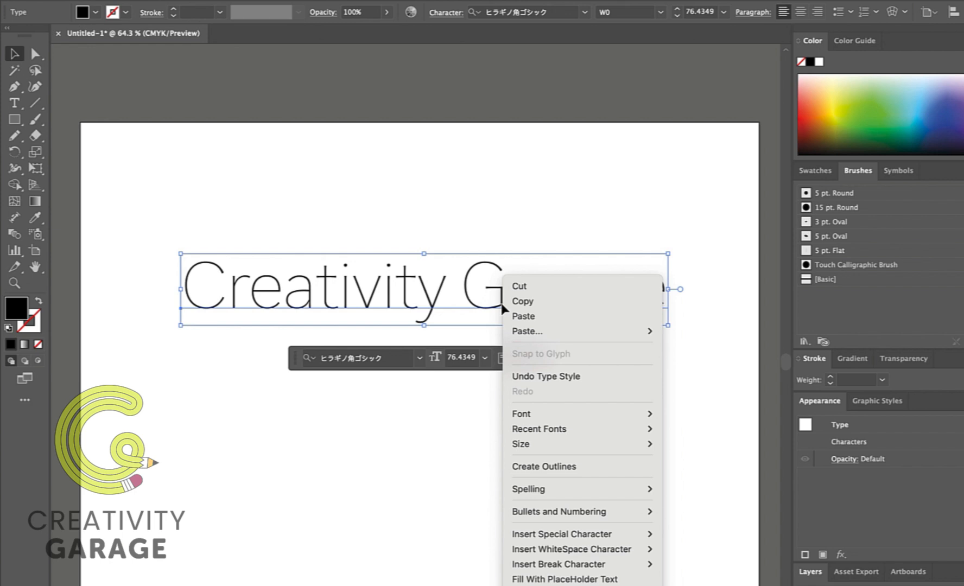
click(591, 466)
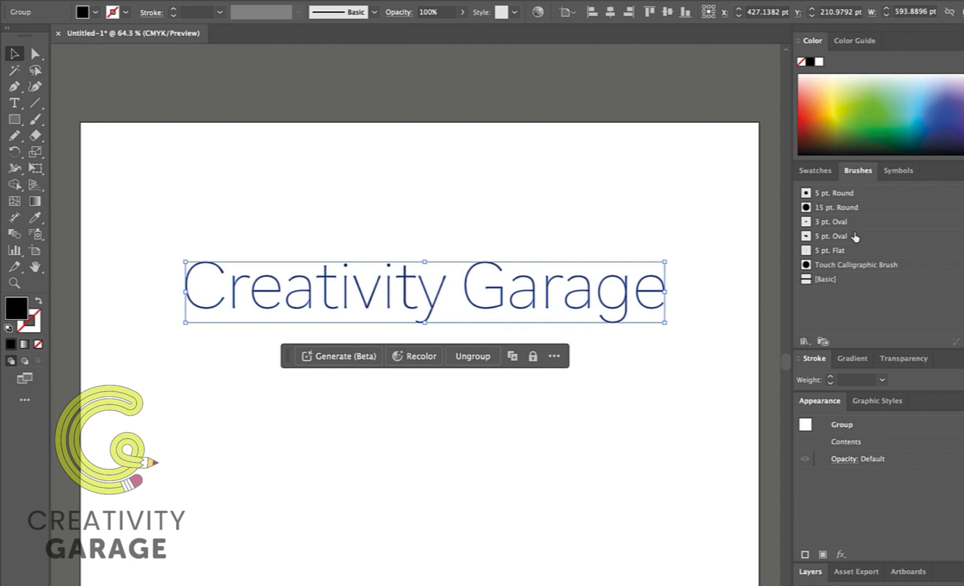
click(820, 253)
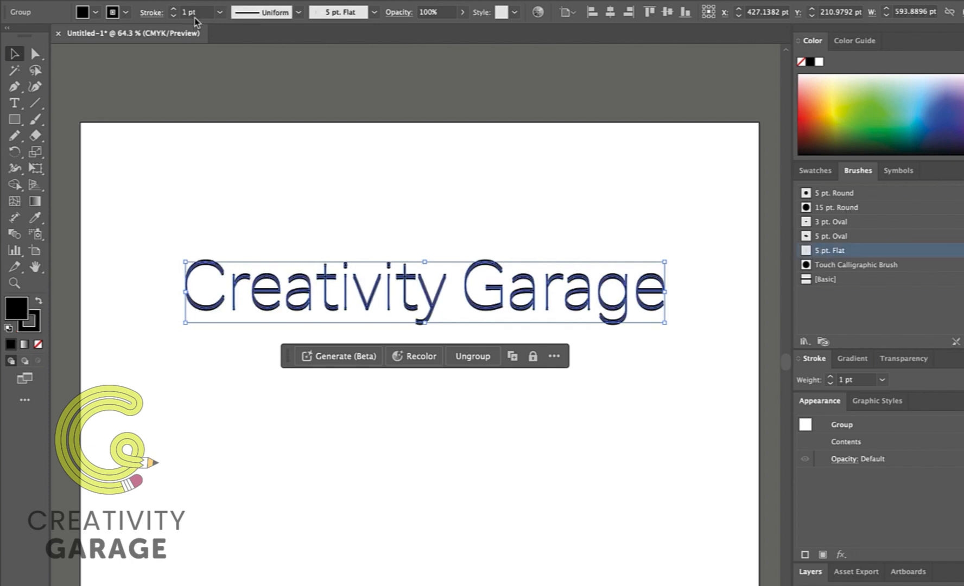
Try a 5 pt stroke weight on the outlined lettering and return it to 1 pt.
click(220, 13)
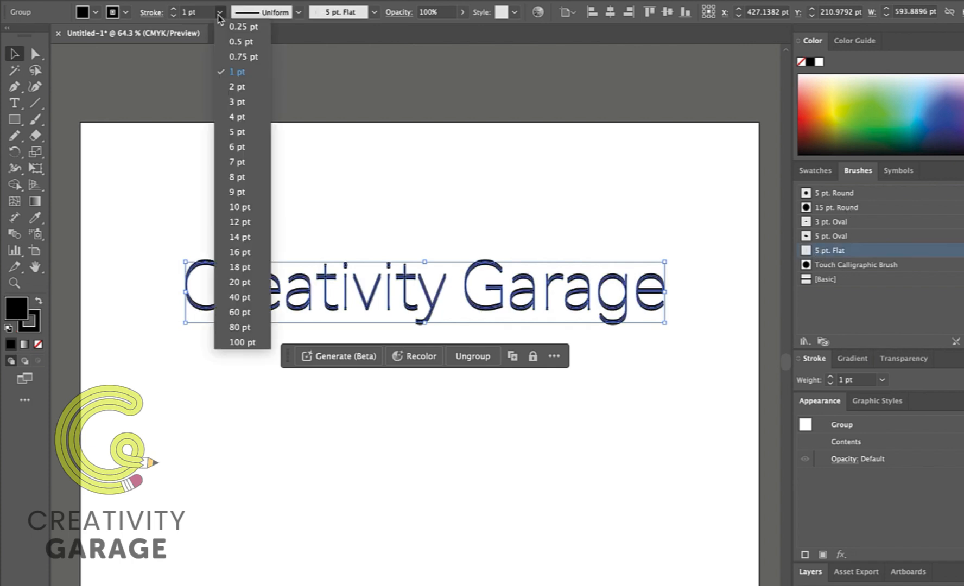
click(244, 134)
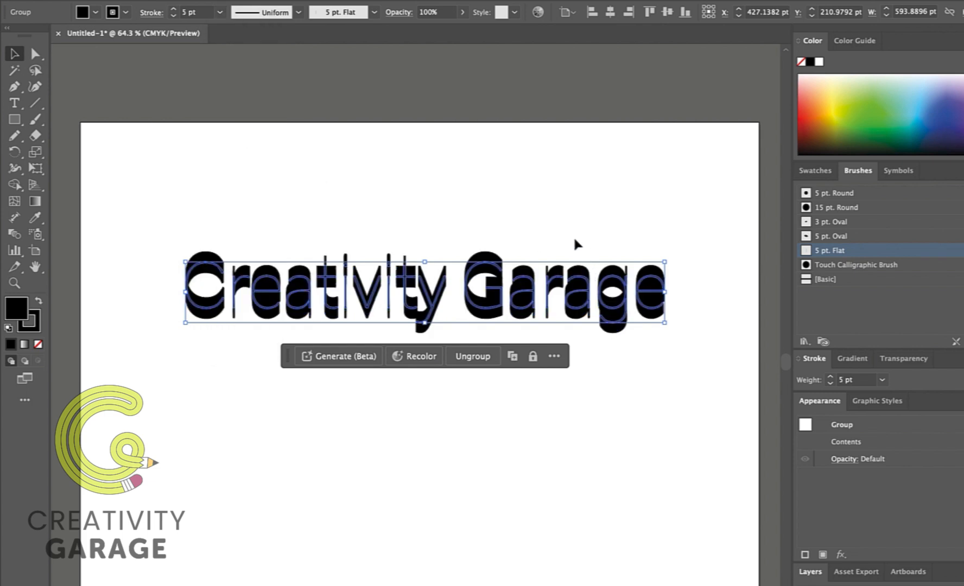
click(220, 12)
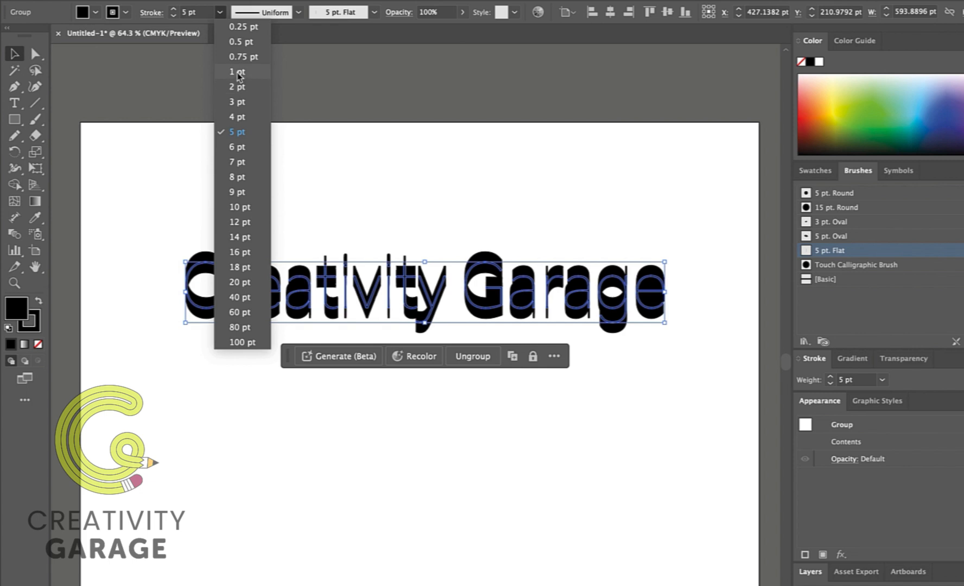
click(238, 73)
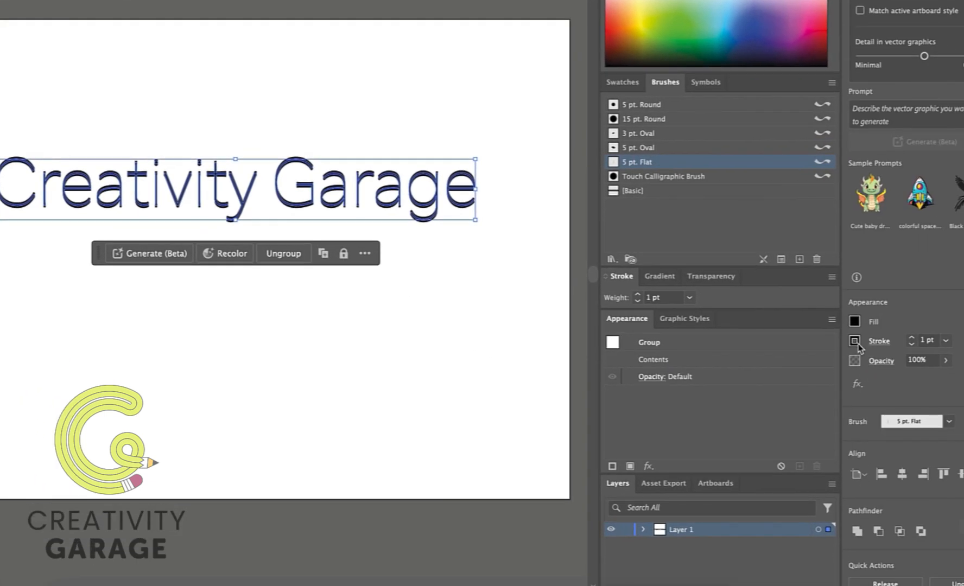
Set the lettering's stroke colour to red (BE1622) and its fill to none.
click(855, 341)
click(802, 390)
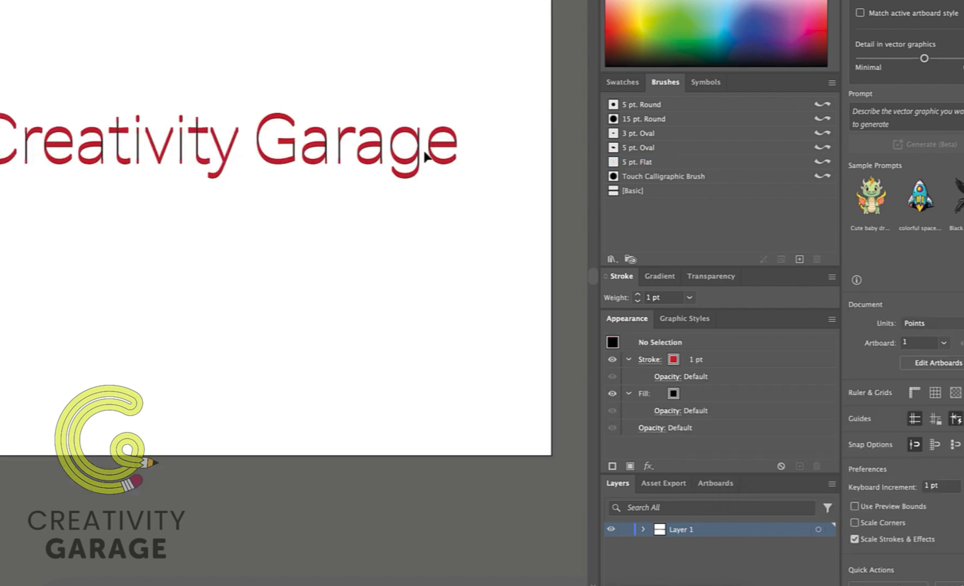
scroll(424, 154, up, 5)
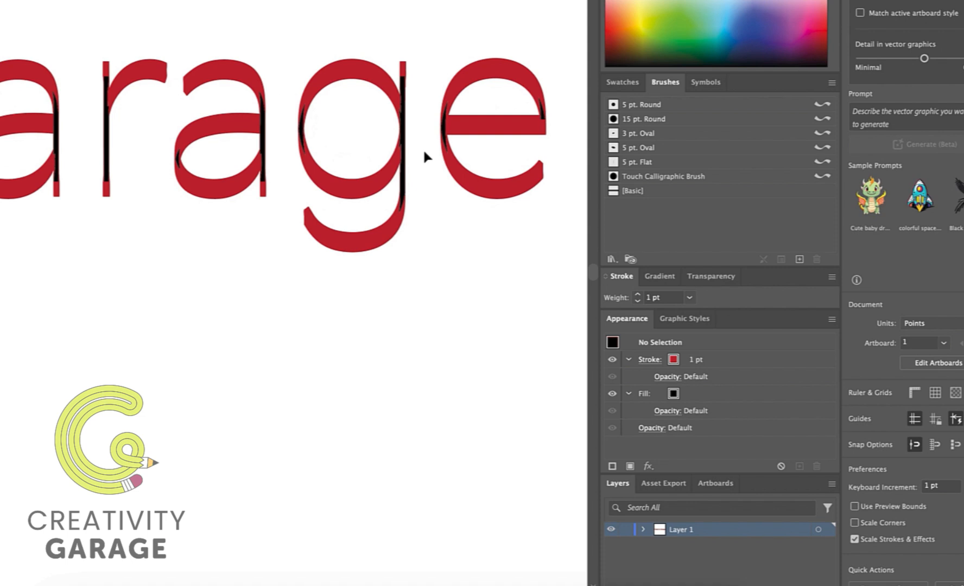
scroll(424, 156, down, 5)
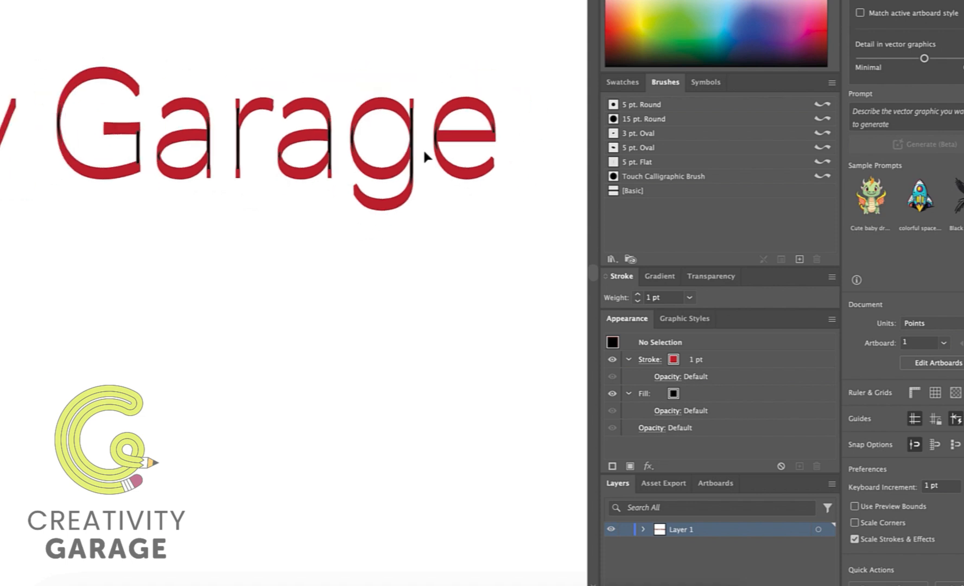
click(353, 179)
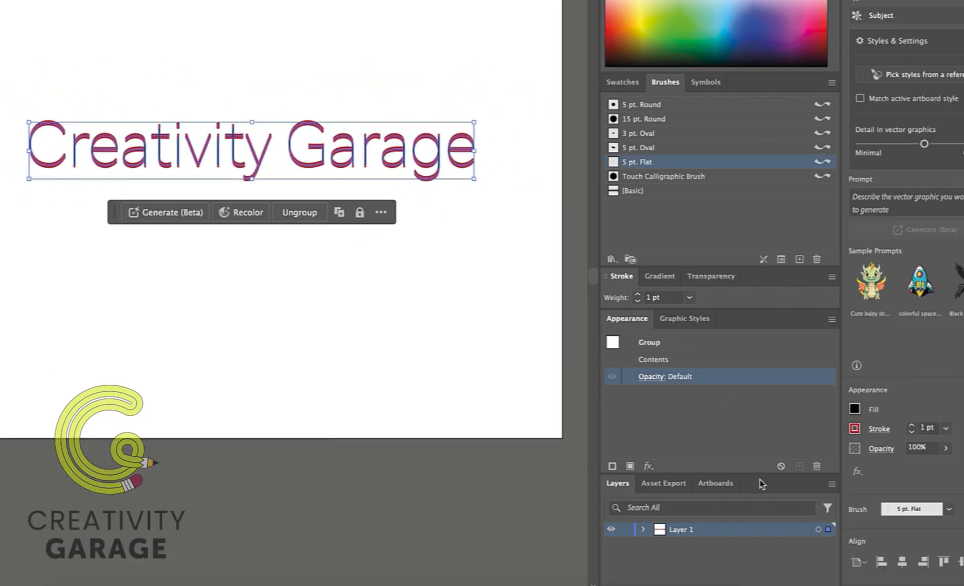
click(857, 413)
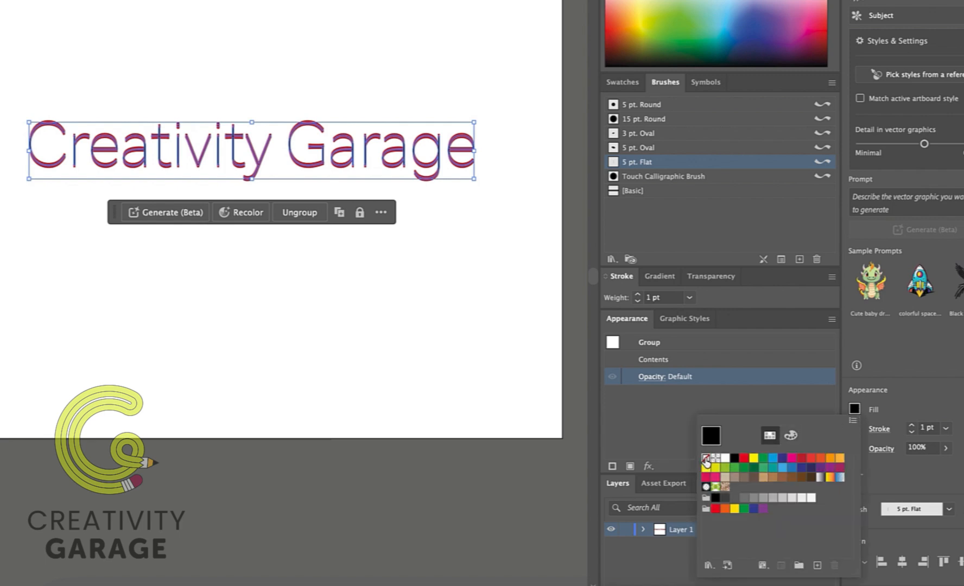
click(705, 461)
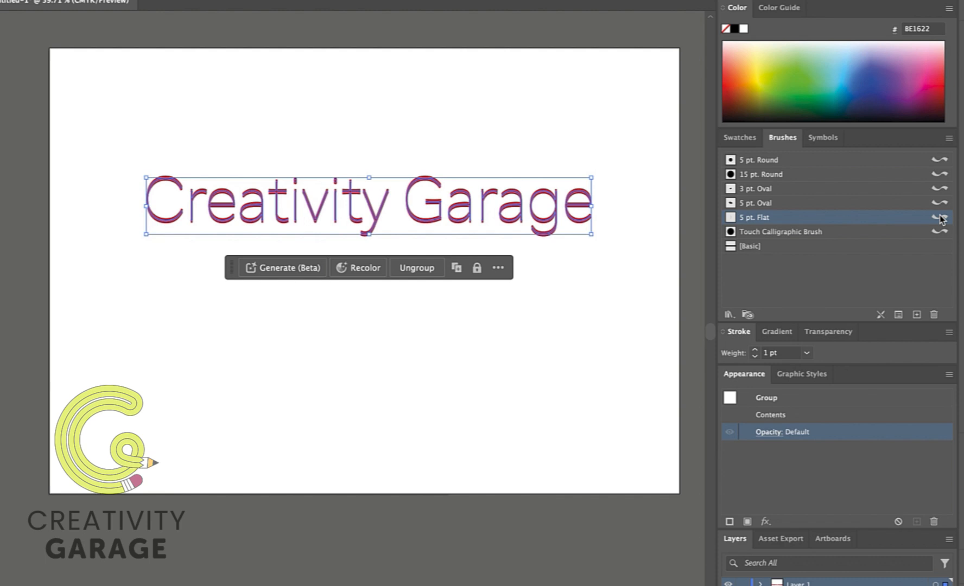
Rename the 5 pt. Flat brush "9 point angled", set angle 35°, roundness 15% and size 8 pt, and apply the changes to existing strokes.
double_click(942, 218)
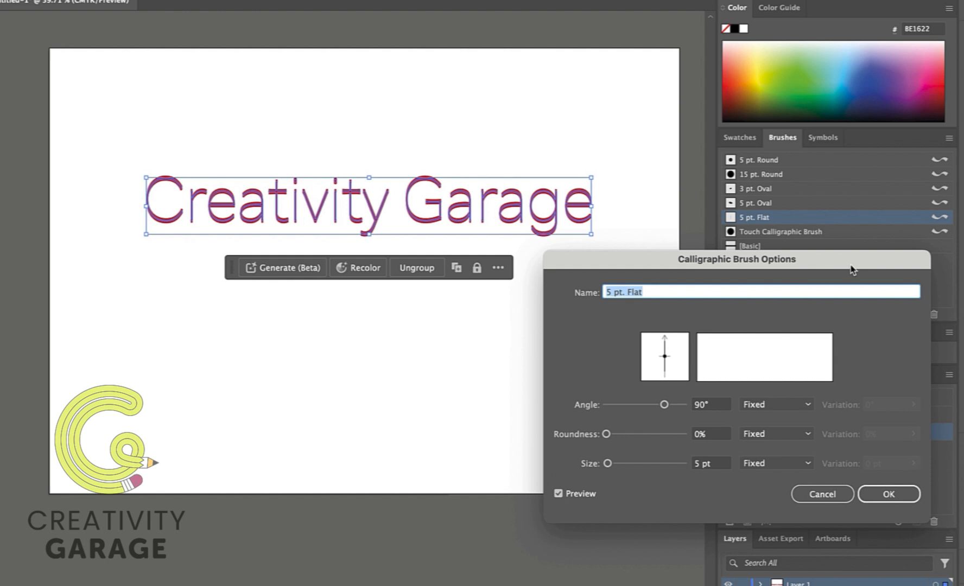
text(9 point angled)
click(714, 409)
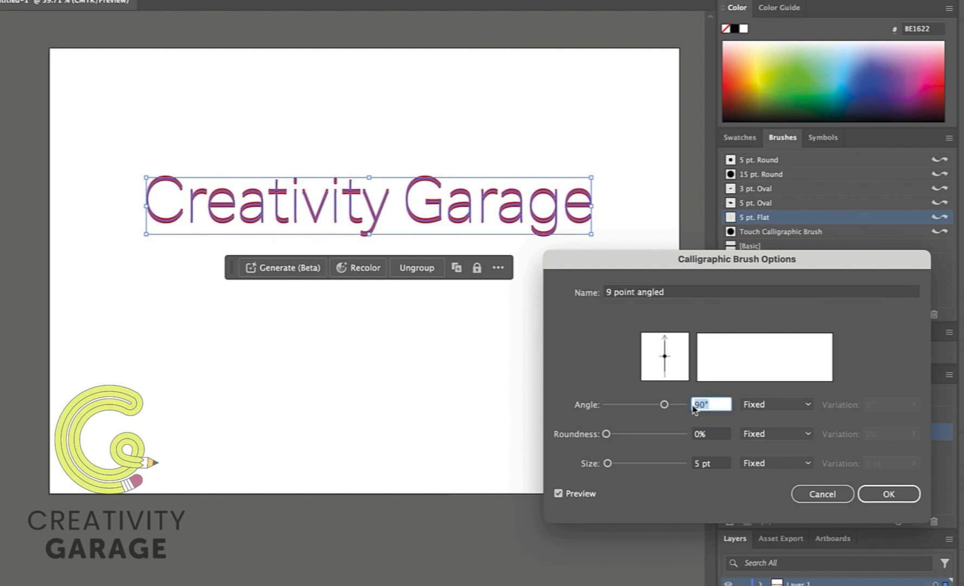
text(35)
key(Tab)
text(15)
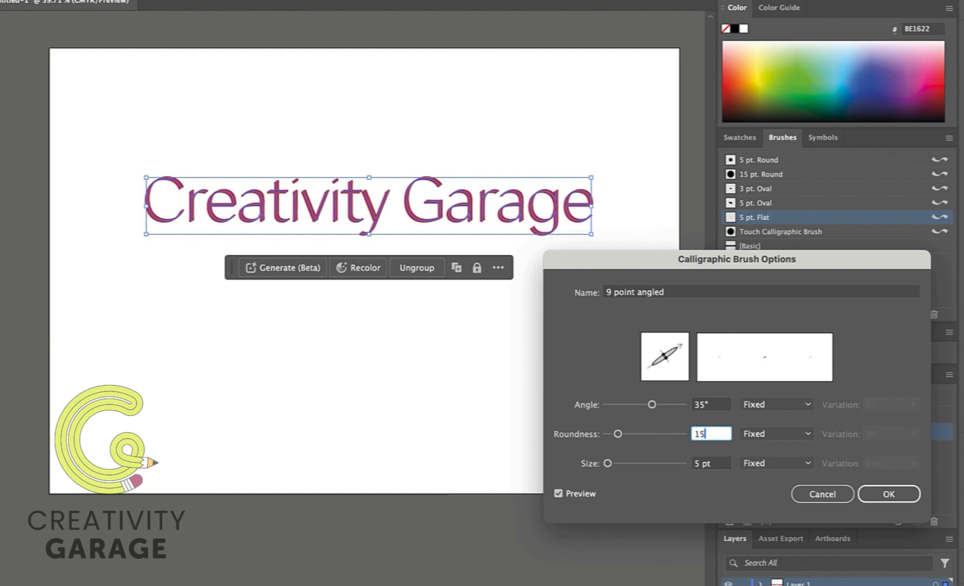
key(Tab)
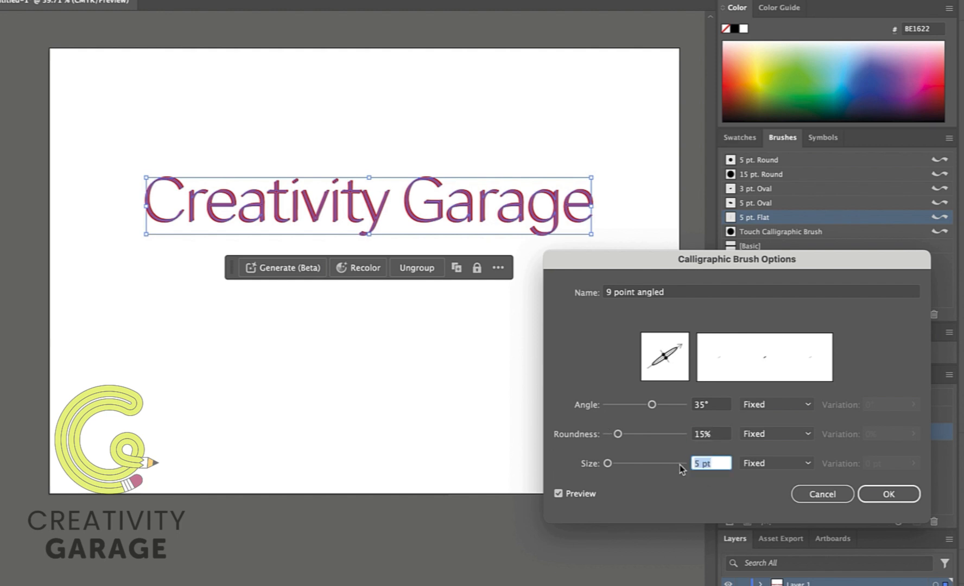
text(8)
key(Return)
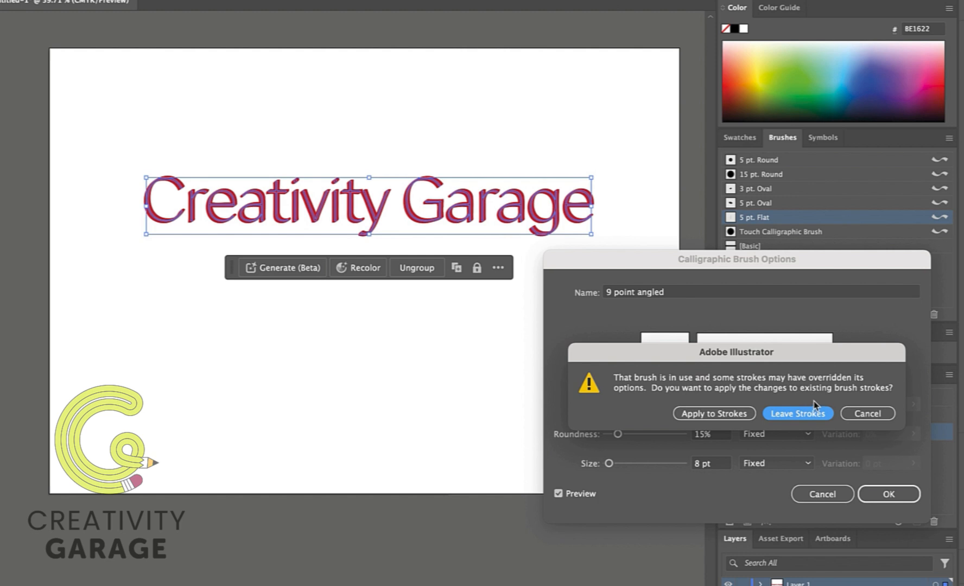
click(740, 416)
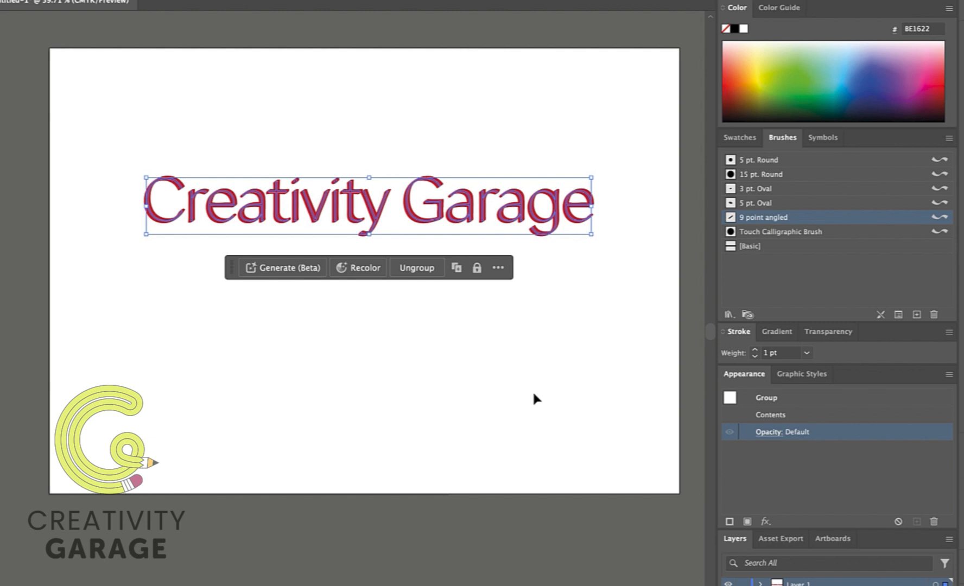
click(539, 380)
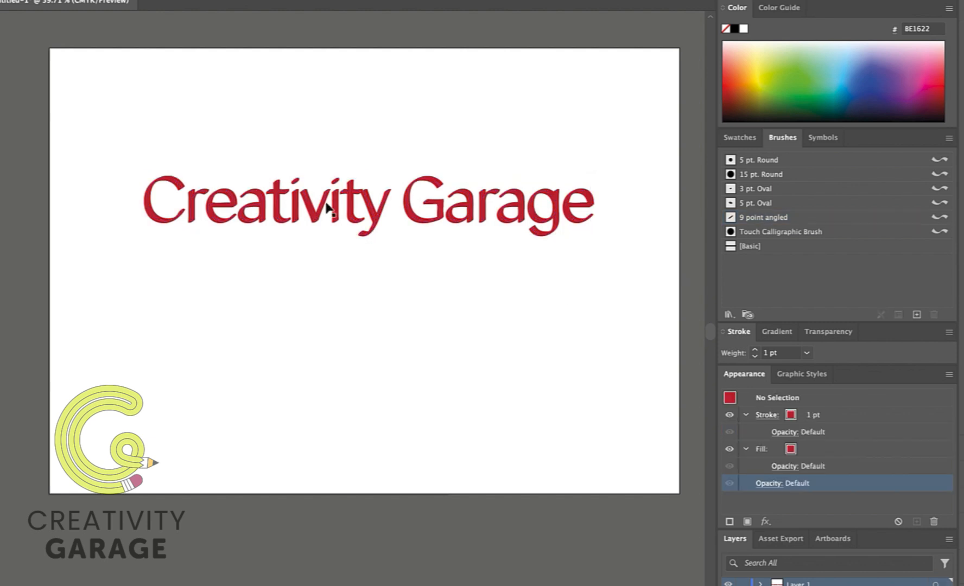
Select the lettering, activate the Paintbrush tool, and open the Artistic_Calligraphic brush library, enlarged and moved to the artboard's upper right.
click(354, 217)
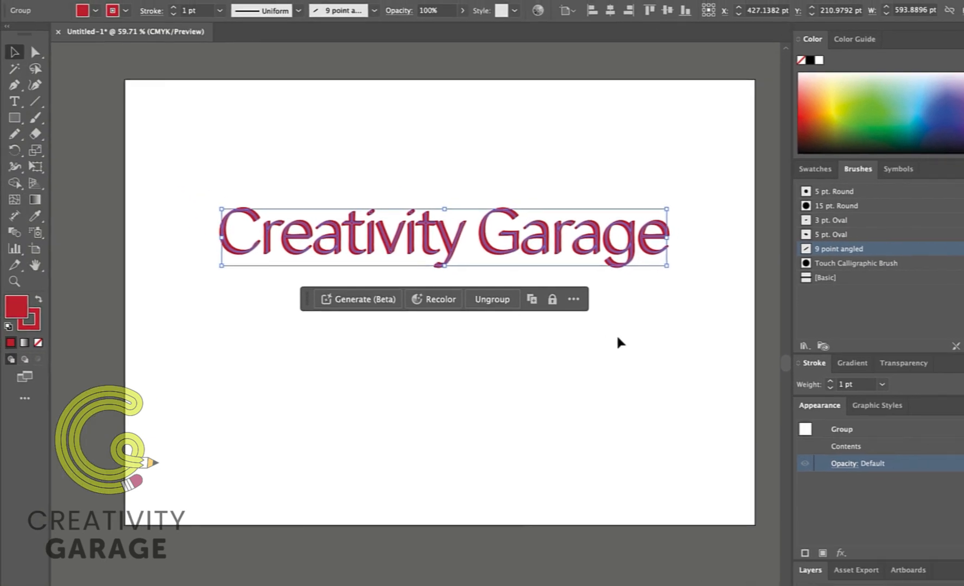
click(35, 118)
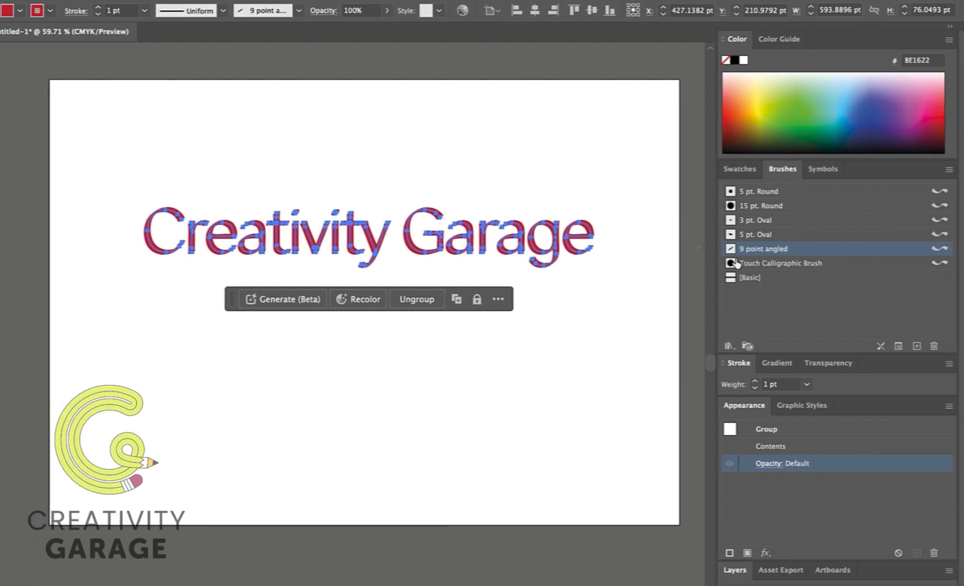
click(730, 347)
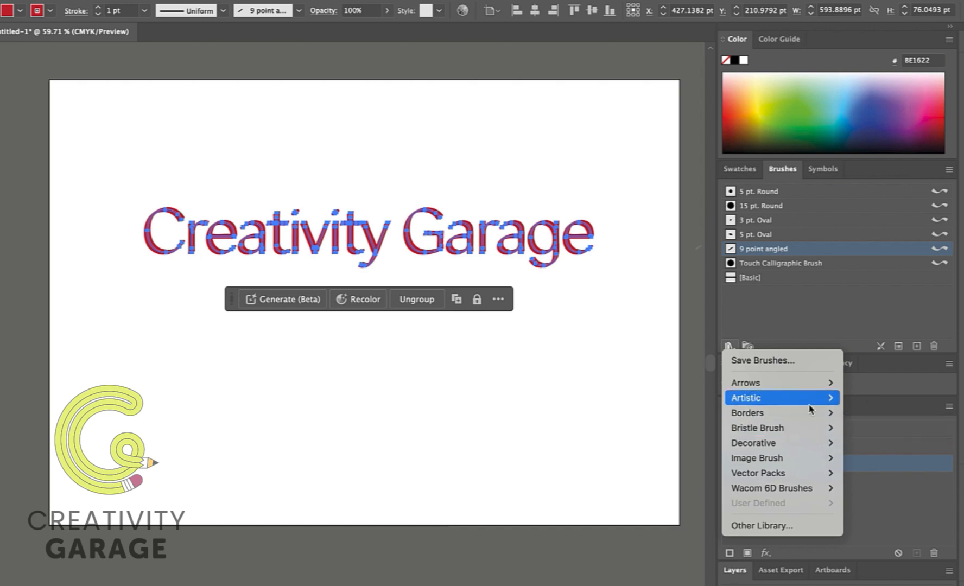
mouse_move(813, 403)
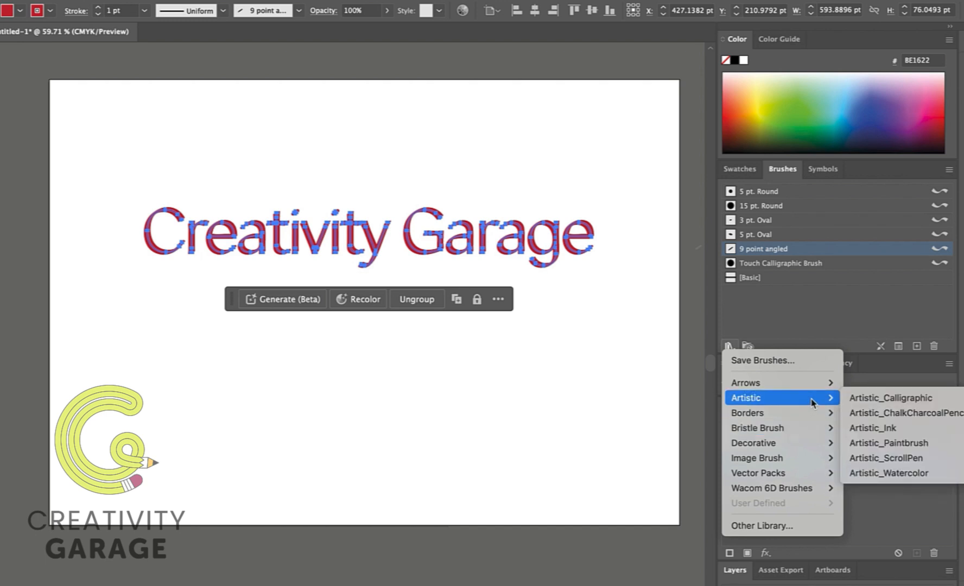
click(895, 402)
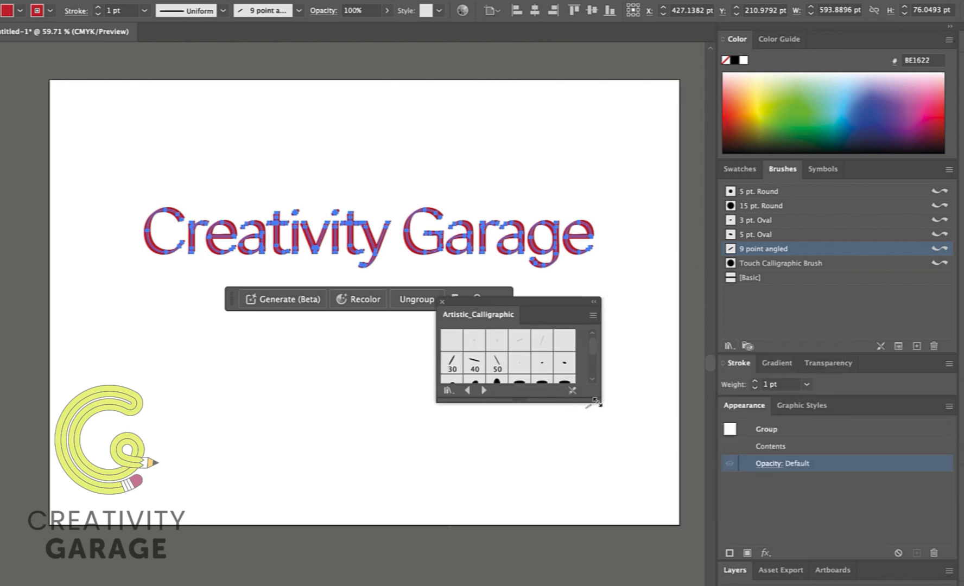
mouse_move(591, 403)
mouse_down()
mouse_move(608, 473)
mouse_move(608, 459)
mouse_up()
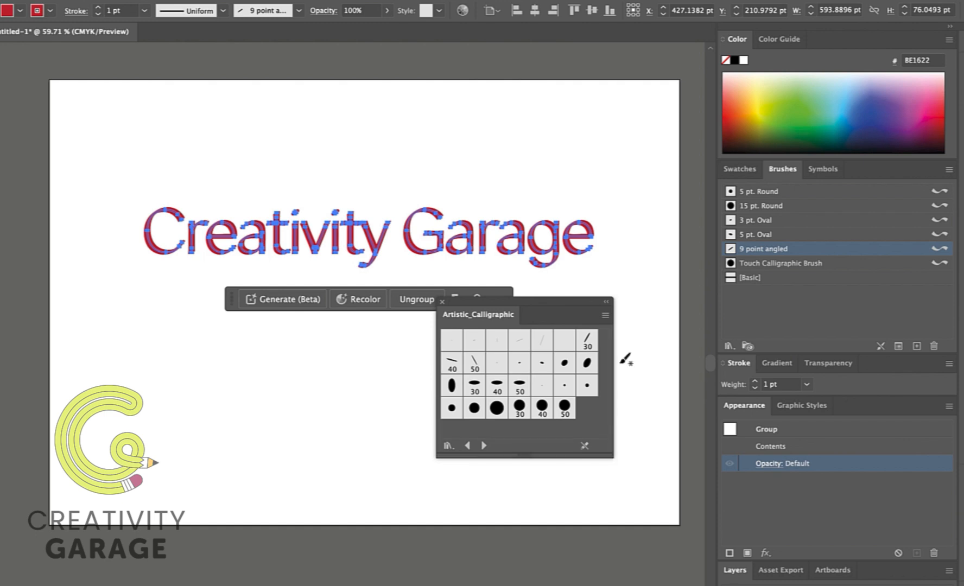
drag(560, 308, 630, 64)
Display the Artistic_Calligraphic library as a list and enlarge it to show all its brushes.
click(672, 58)
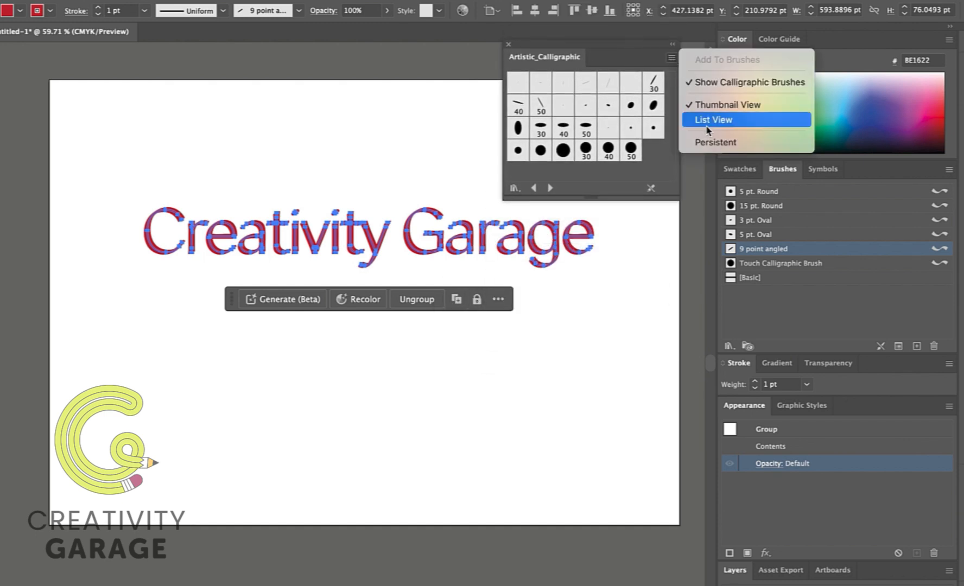
click(709, 127)
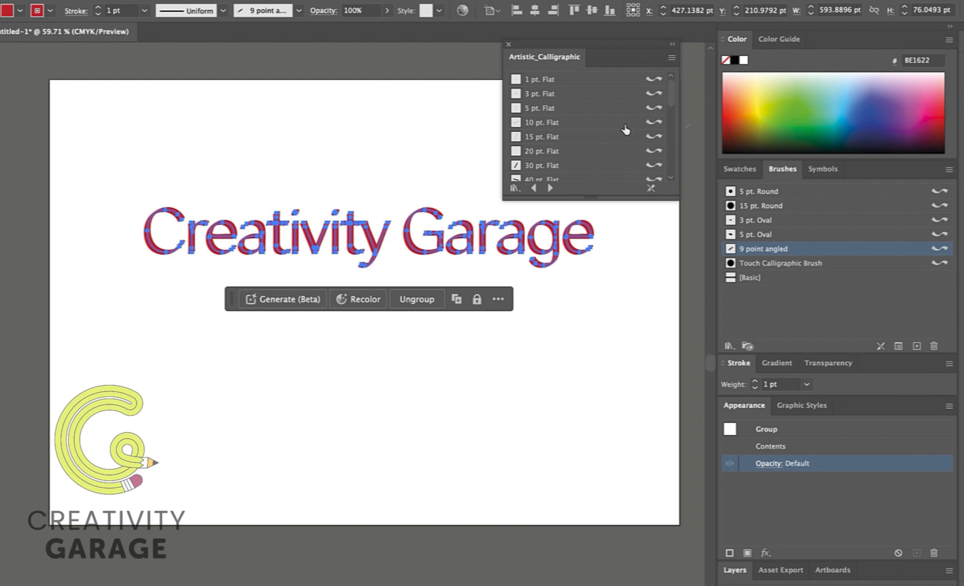
scroll(626, 129, down, 10)
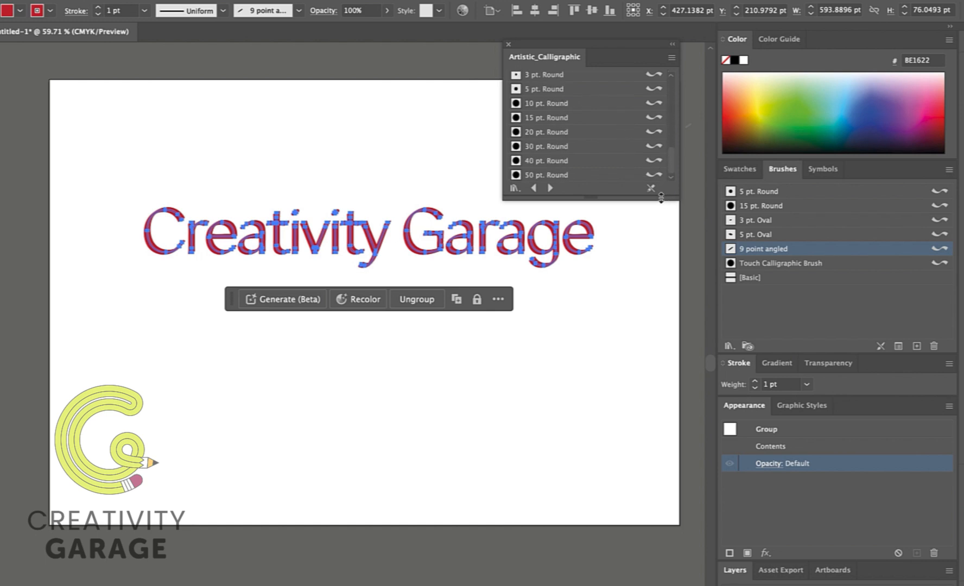
mouse_move(661, 198)
mouse_down()
mouse_move(659, 280)
mouse_move(612, 500)
mouse_up()
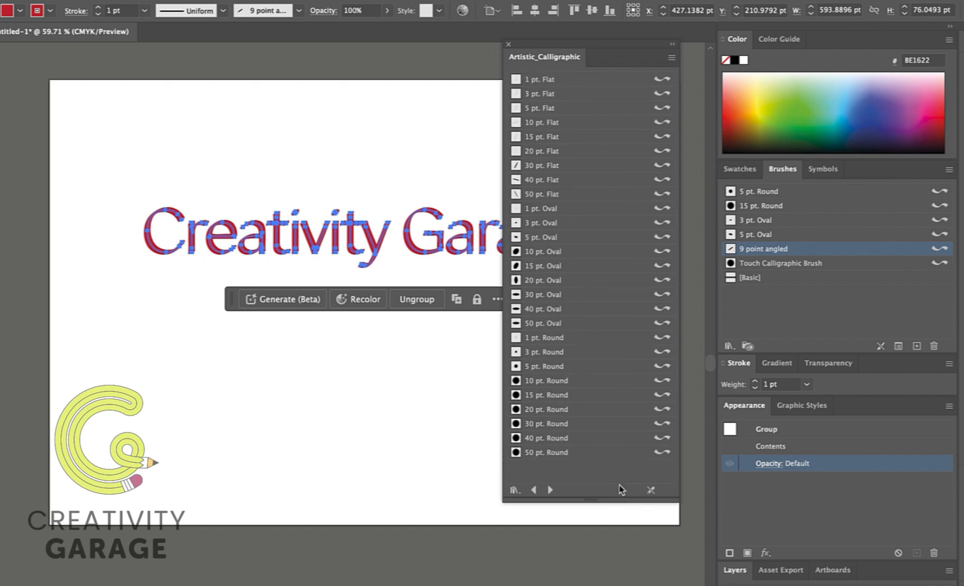
Try the 15 pt. Oval and 40 pt. Flat calligraphic brushes on the "Creativity Garage" lettering.
click(543, 265)
click(542, 180)
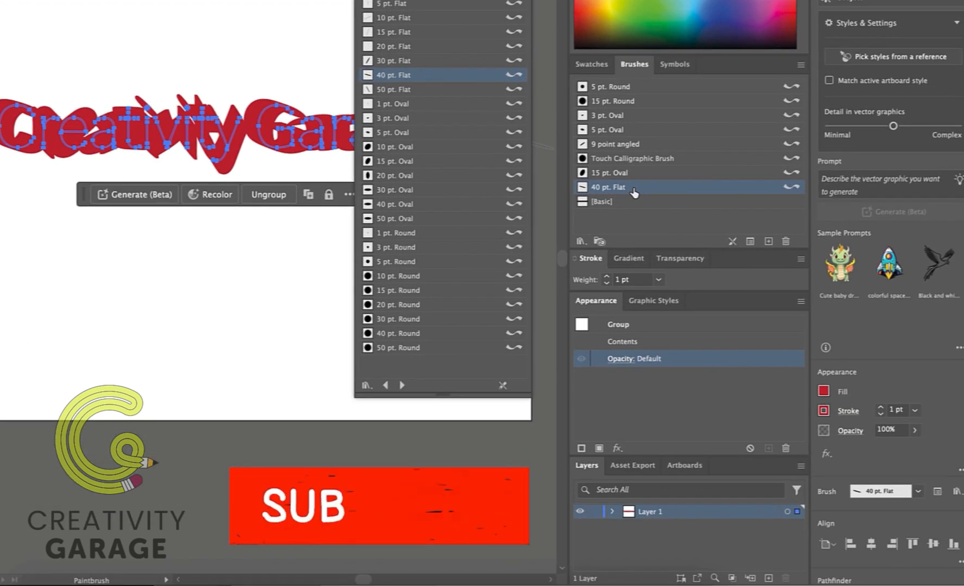
Set the "Creativity Garage" lettering's fill to none and apply the 3 pt. Oval brush to it.
click(824, 391)
click(676, 442)
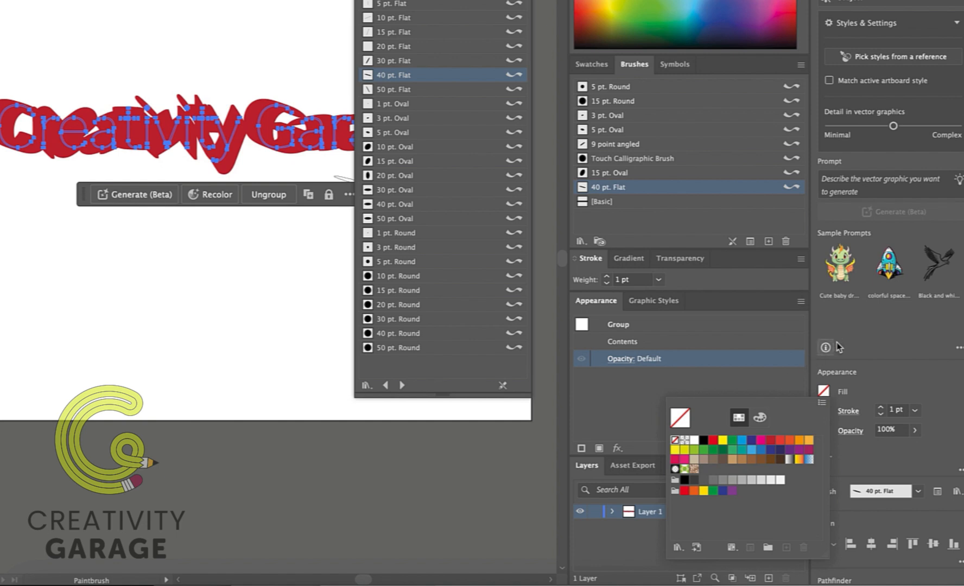
click(868, 343)
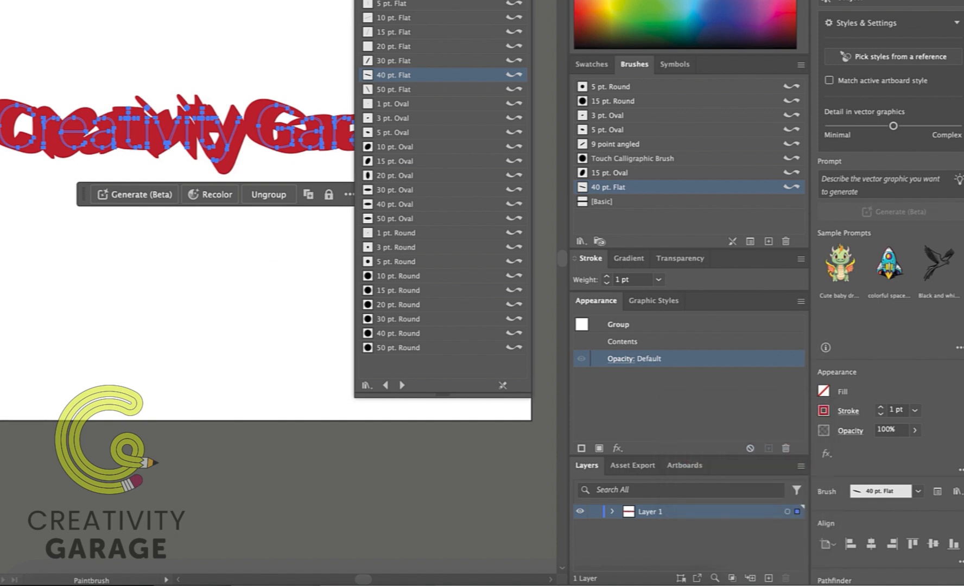
key(v)
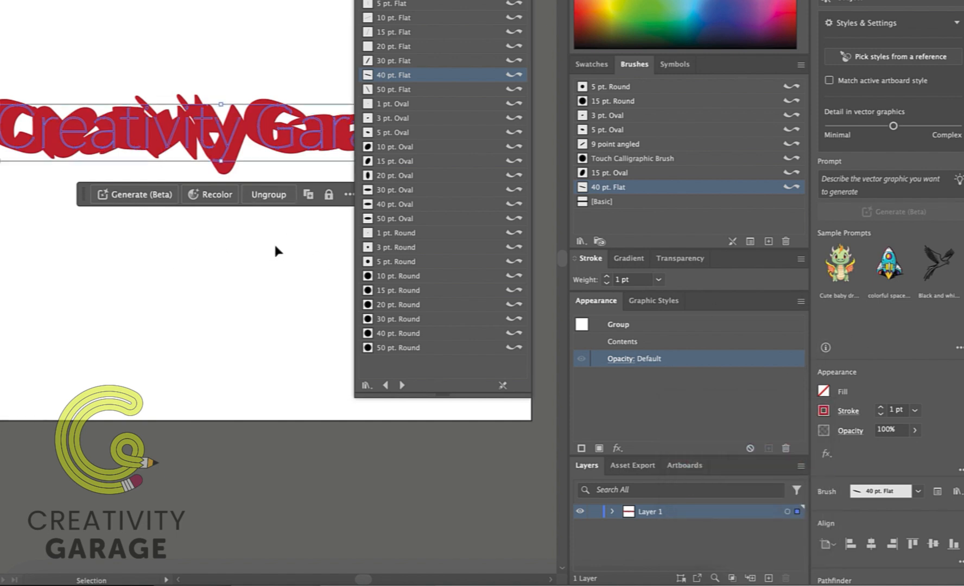
click(583, 115)
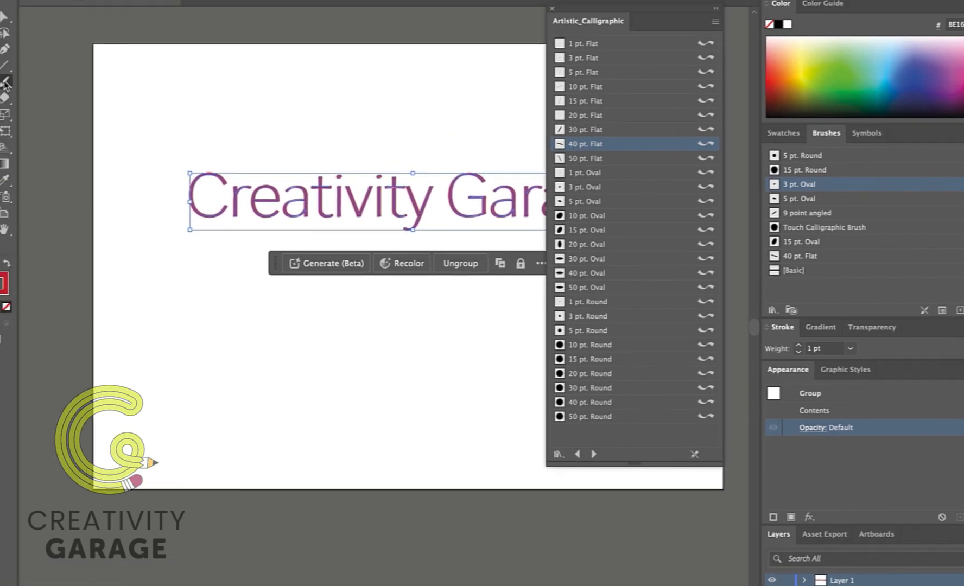
Paint the word "Creativity" freehand in script with the 3 pt. Oval brush below the lettering, redoing the letter t.
key(b)
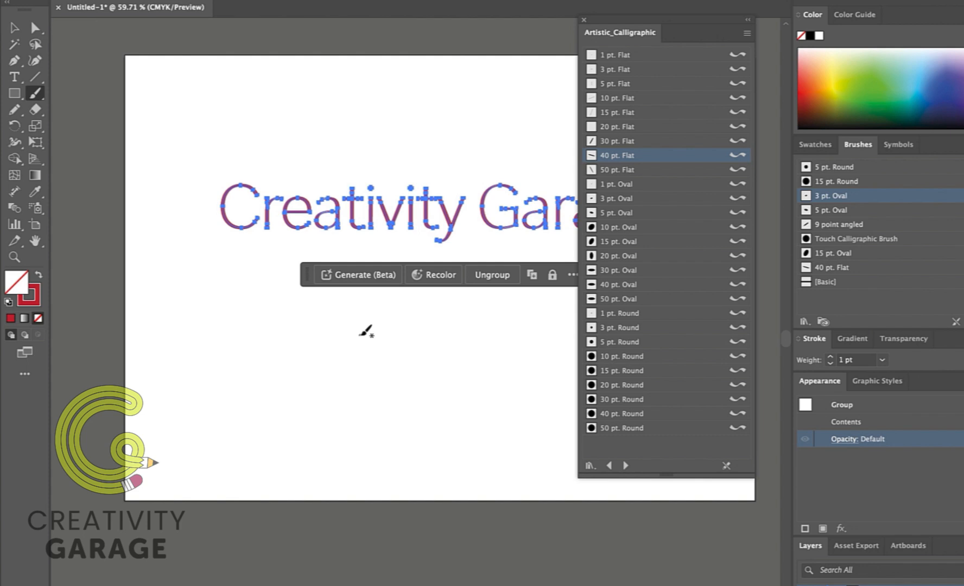
mouse_move(225, 361)
mouse_down()
mouse_move(283, 327)
mouse_move(249, 347)
mouse_move(255, 387)
mouse_move(302, 375)
mouse_up()
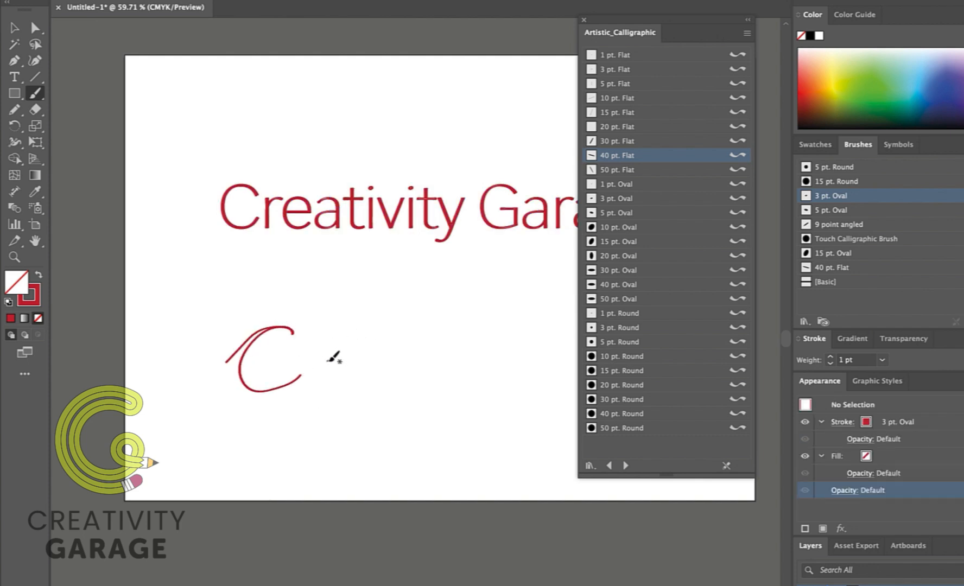
mouse_move(296, 400)
mouse_down()
mouse_move(408, 345)
mouse_move(424, 367)
mouse_up()
drag(353, 358, 440, 330)
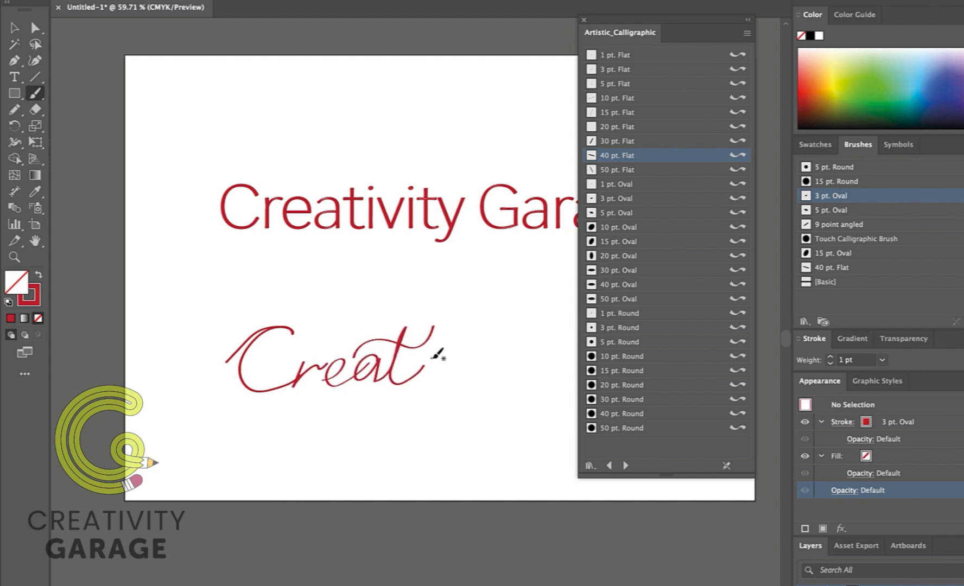
mouse_move(429, 375)
mouse_down()
mouse_move(483, 353)
mouse_move(490, 363)
mouse_move(460, 362)
mouse_up()
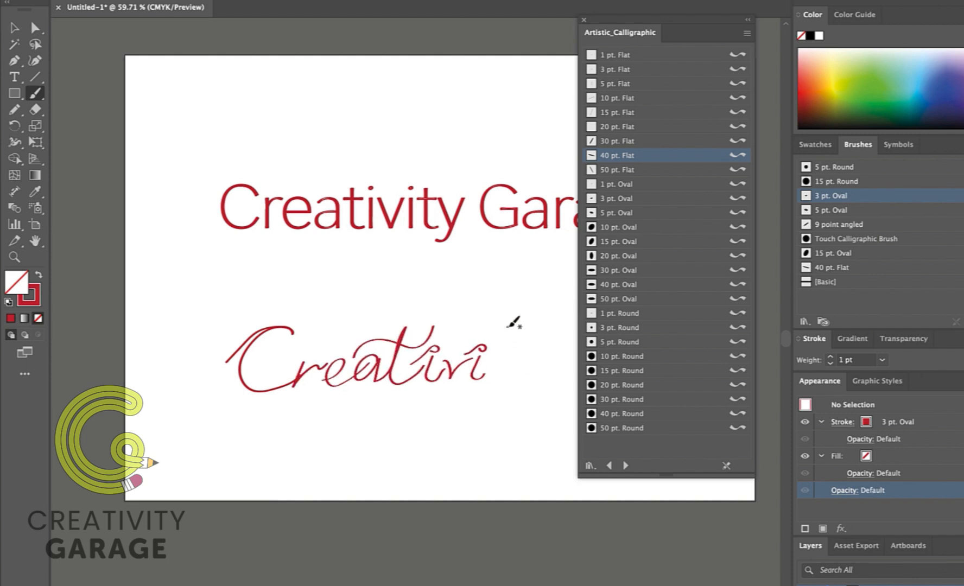
mouse_move(507, 327)
mouse_down()
mouse_move(515, 382)
mouse_move(498, 354)
mouse_move(521, 363)
mouse_up()
key(super+z)
mouse_move(460, 352)
mouse_down()
mouse_move(480, 338)
mouse_move(532, 326)
mouse_up()
mouse_move(526, 357)
mouse_down()
mouse_move(551, 360)
mouse_move(554, 376)
mouse_up()
Select all the handwritten "Creativity" strokes and set their stroke weight to 0.5 pt after trying 2 pt.
key(v)
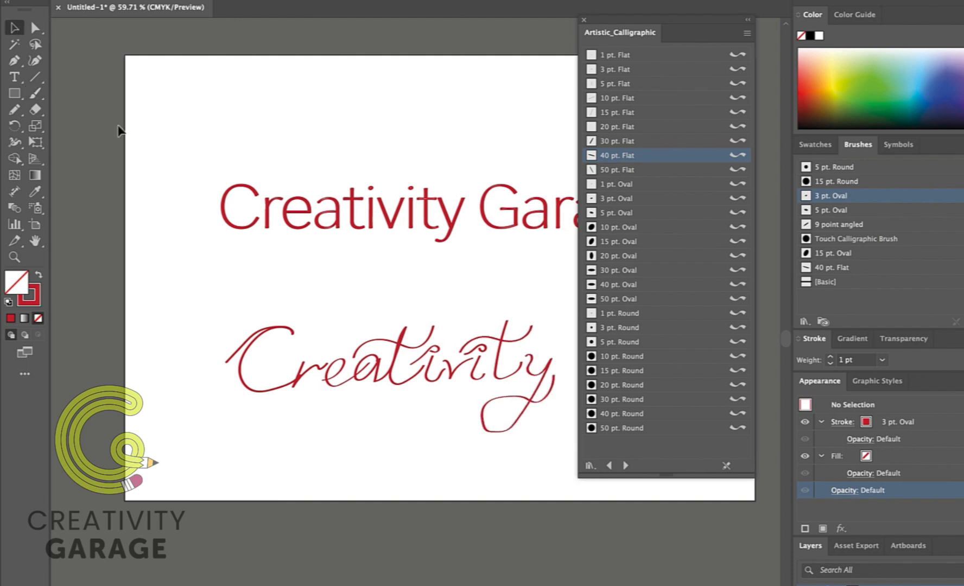
drag(203, 313, 246, 343)
drag(246, 344, 543, 444)
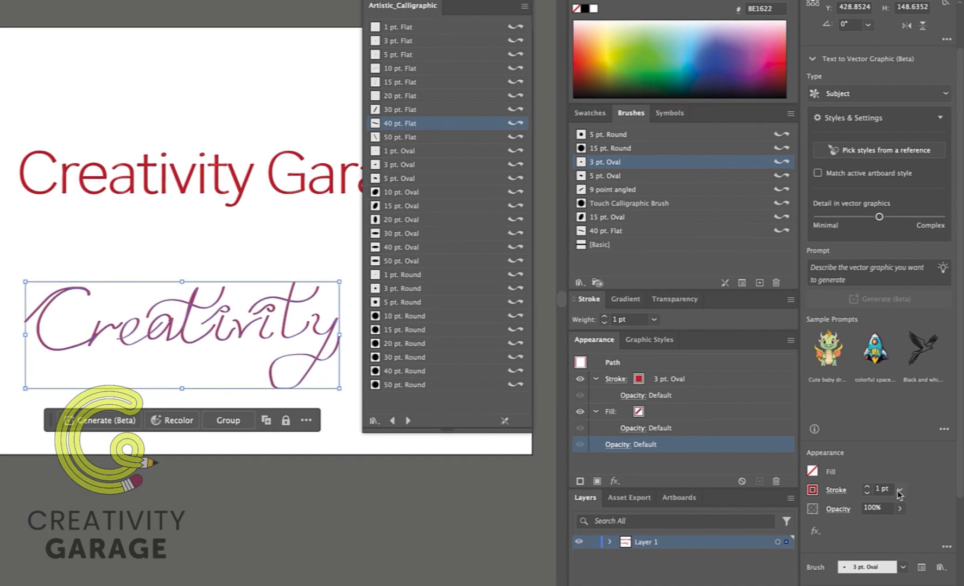
click(901, 491)
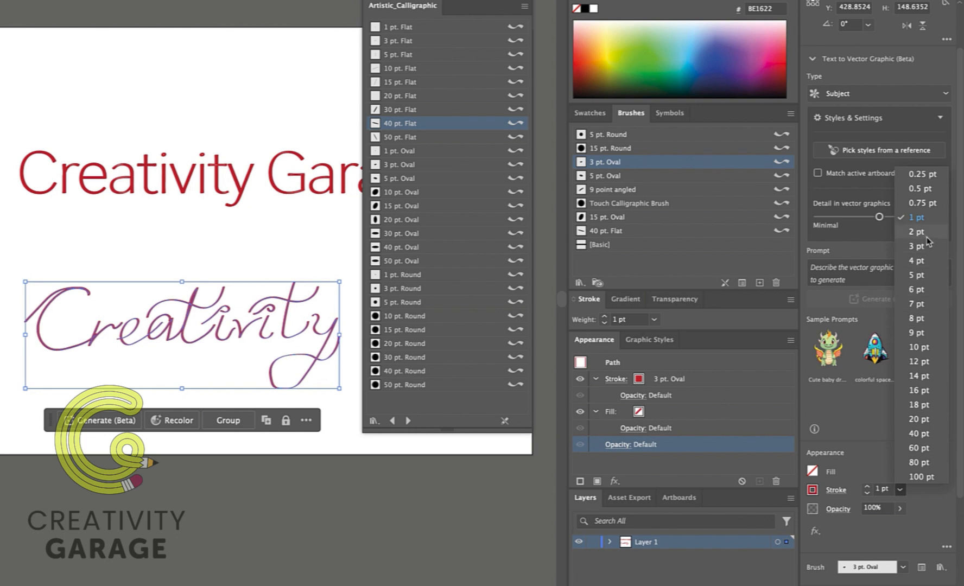
click(923, 233)
click(900, 490)
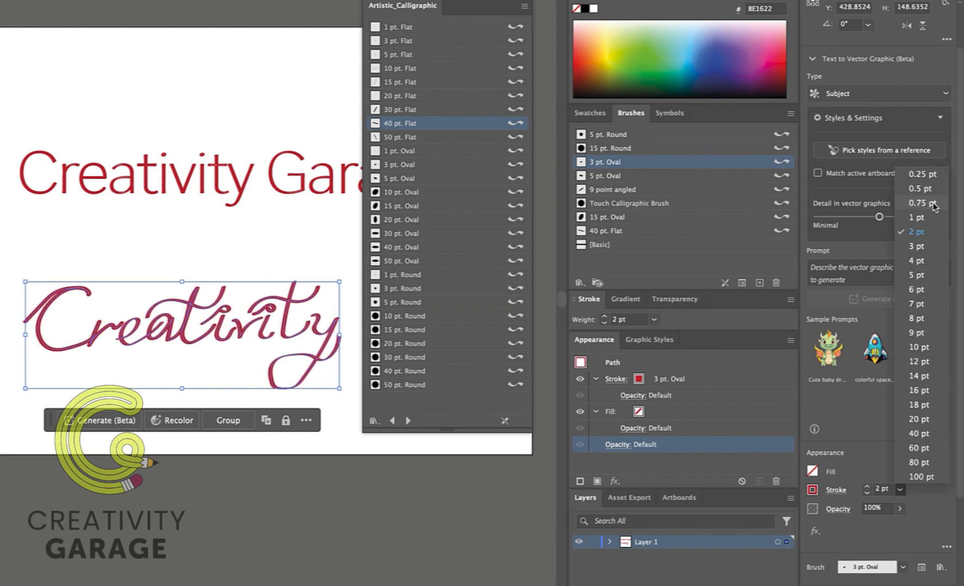
click(926, 194)
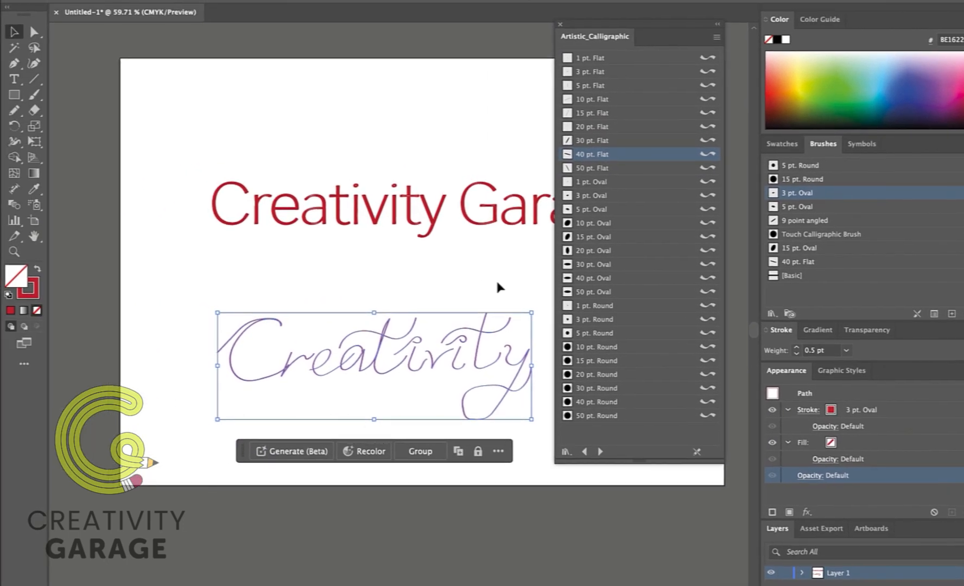
Try to reshape the handwritten capital C by selecting its path and painting a new curve over it with the Paintbrush.
click(274, 378)
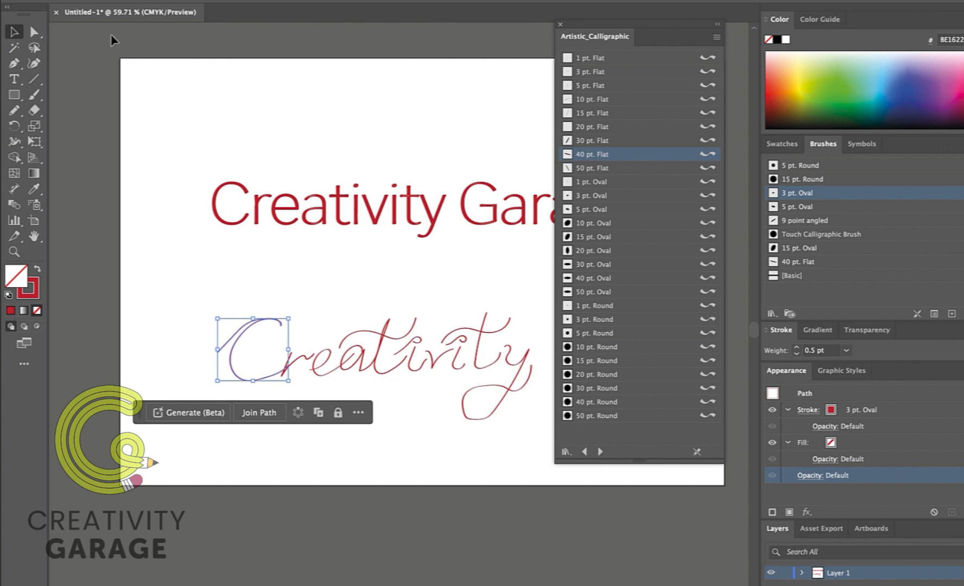
click(33, 94)
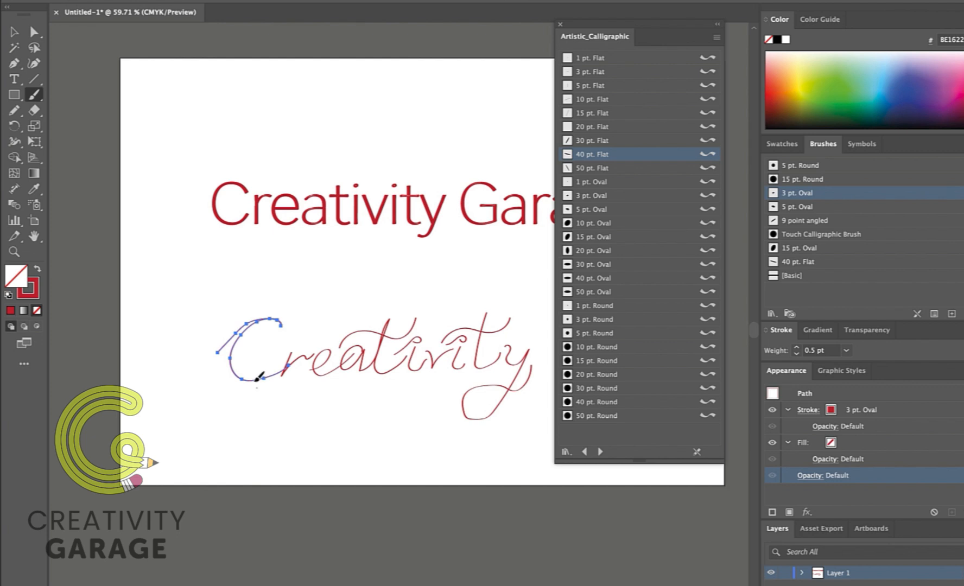
mouse_move(280, 326)
mouse_down()
mouse_move(244, 326)
mouse_move(227, 352)
mouse_move(236, 382)
mouse_move(272, 380)
mouse_move(294, 360)
mouse_up()
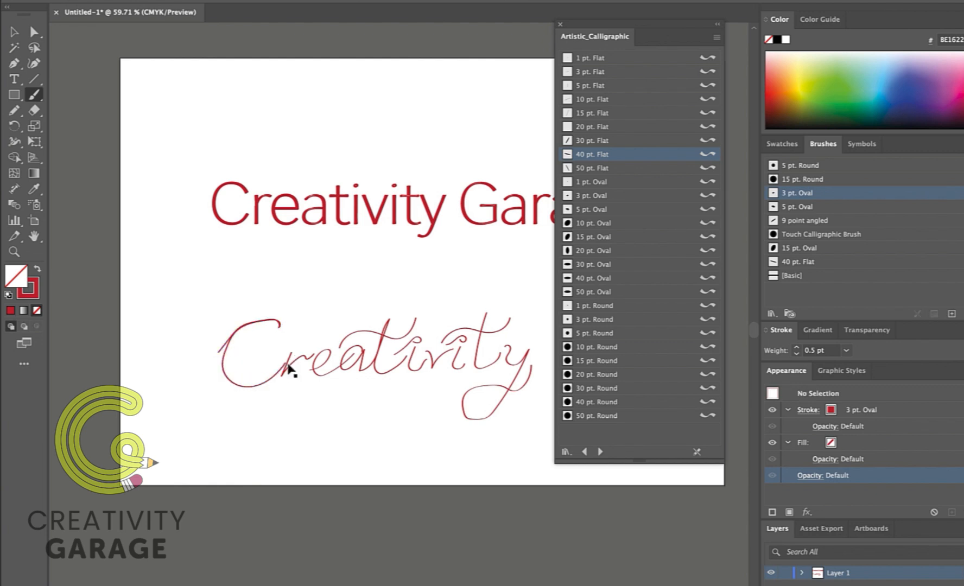
ctrl+click(289, 368)
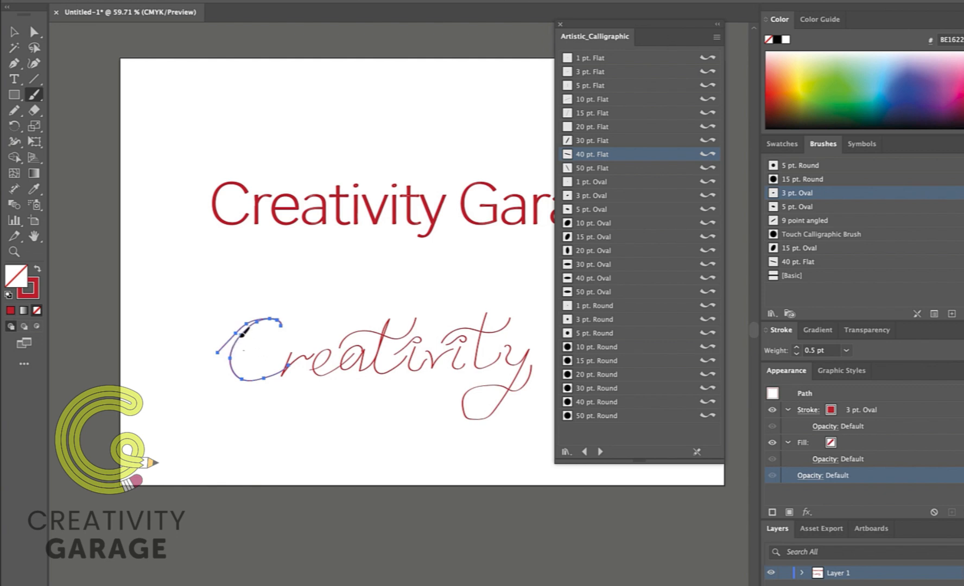
Repaint the lower curve of the handwritten capital C with the Paintbrush, reselecting its path between the two strokes.
mouse_move(240, 336)
mouse_down()
mouse_move(219, 369)
mouse_move(221, 386)
mouse_move(278, 377)
mouse_up()
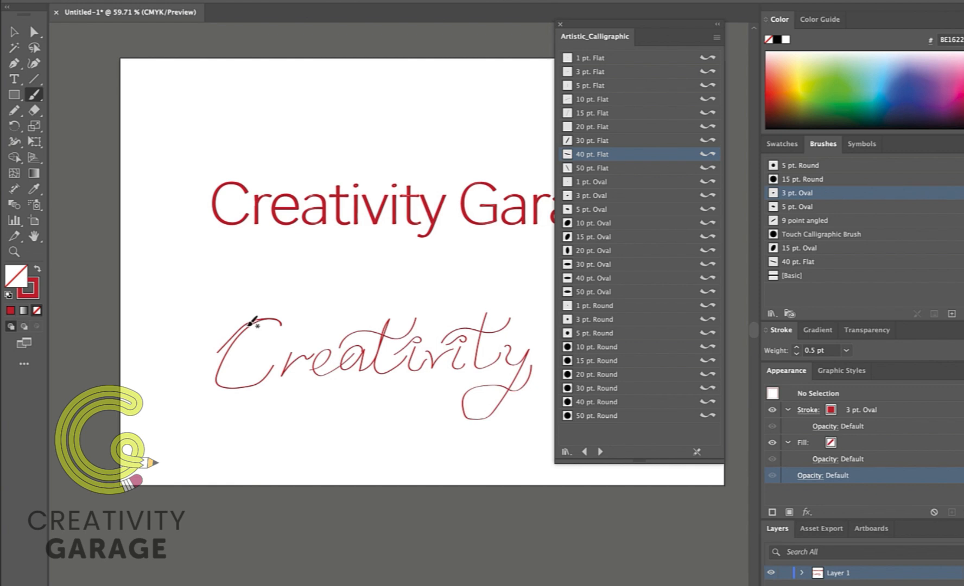
ctrl+click(252, 324)
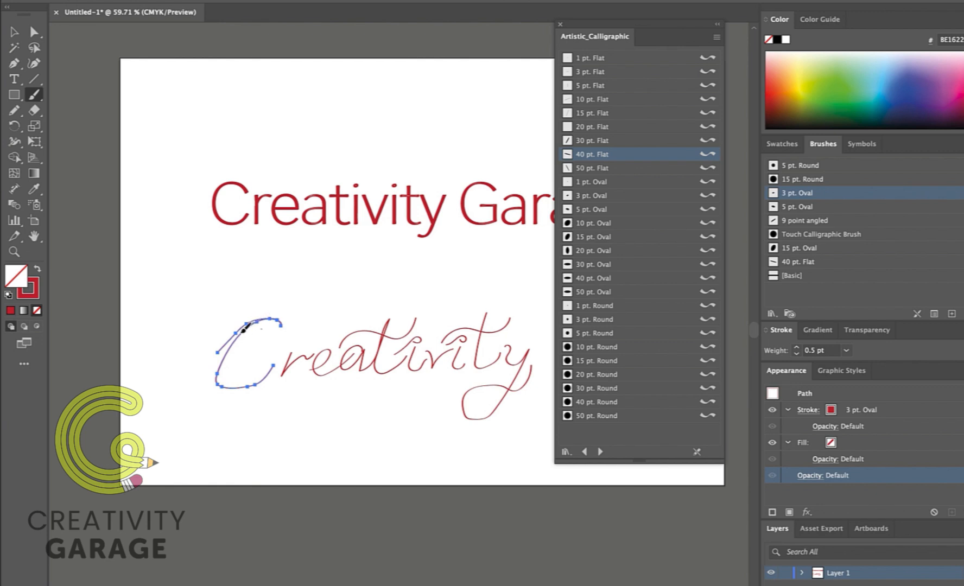
mouse_move(229, 368)
mouse_down()
mouse_move(248, 381)
mouse_move(283, 355)
mouse_up()
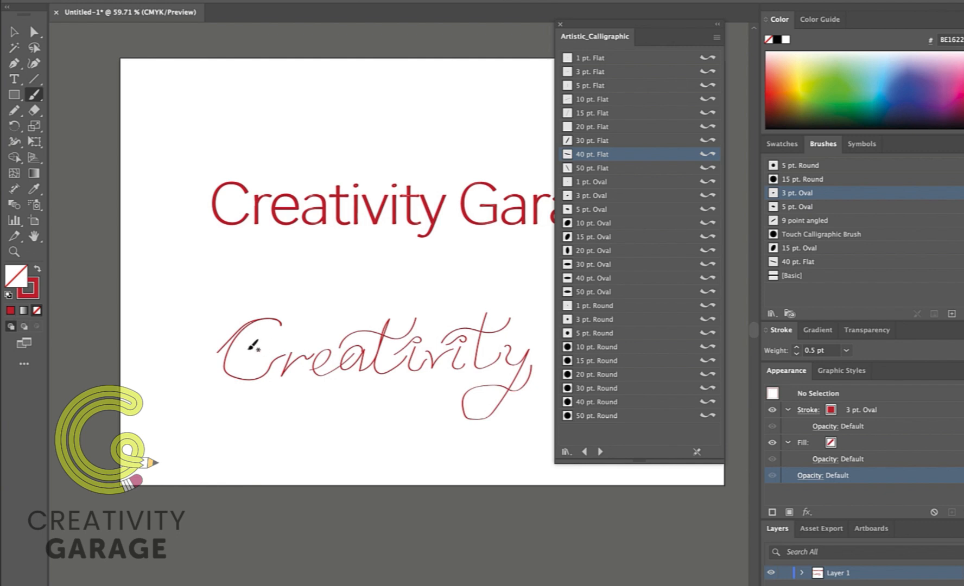
Set the Paintbrush tool's fidelity to the Smooth end and enable Keep Selected in its options.
key(Return)
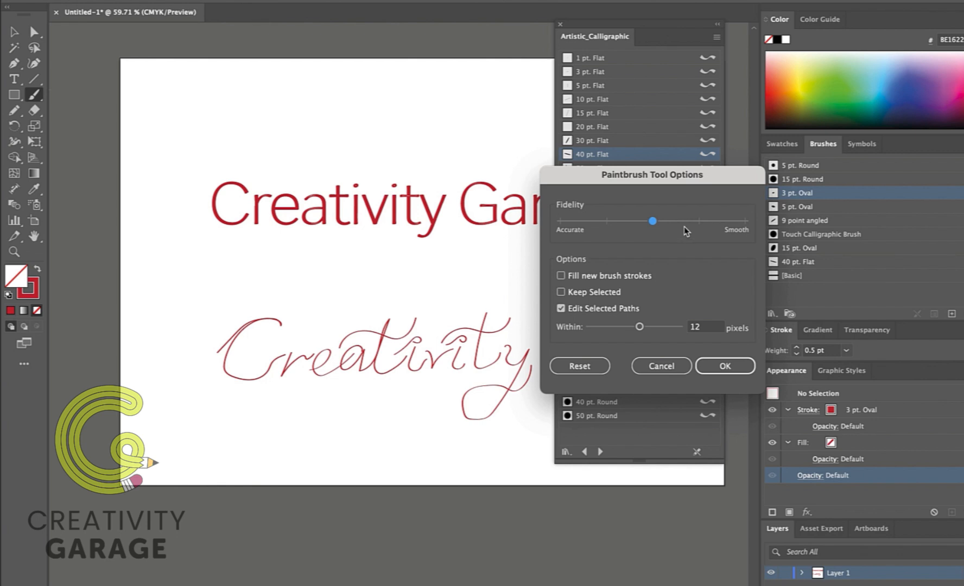
drag(653, 221, 771, 230)
click(561, 292)
click(728, 366)
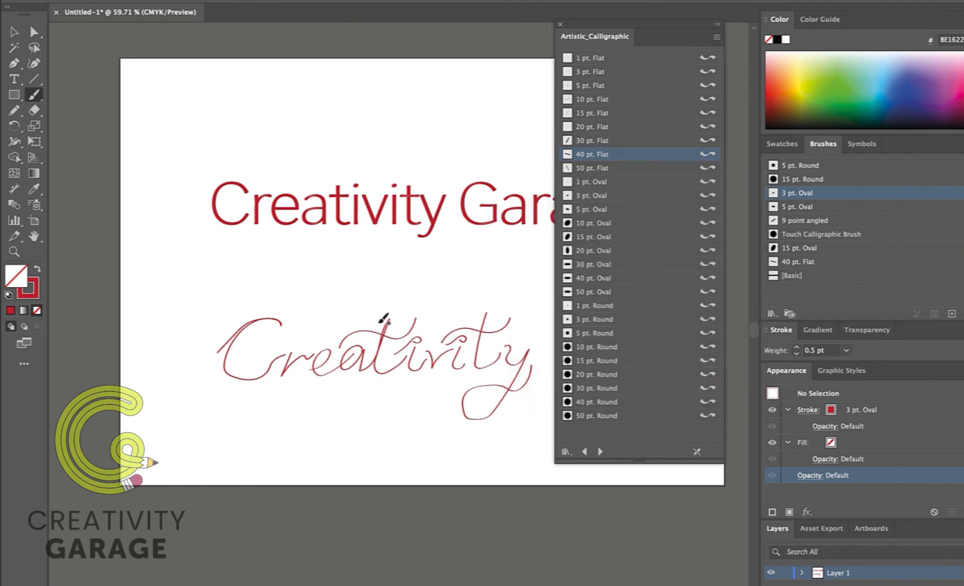
Repaint the selected capital C with a longer upward tail and paint a second, wider C stroke over it.
super+click(275, 321)
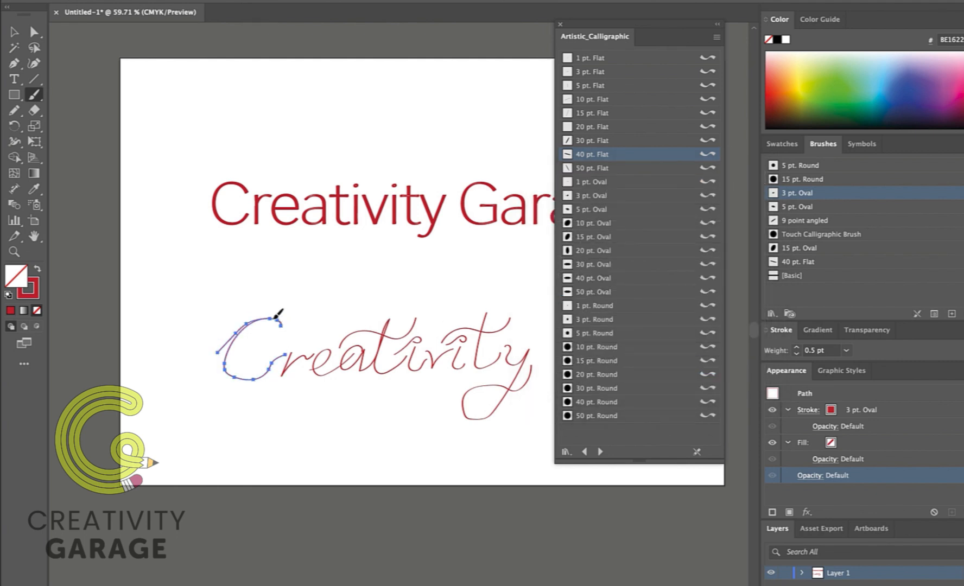
mouse_move(252, 335)
mouse_down()
mouse_move(227, 352)
mouse_move(230, 367)
mouse_move(254, 377)
mouse_move(291, 360)
mouse_move(314, 331)
mouse_up()
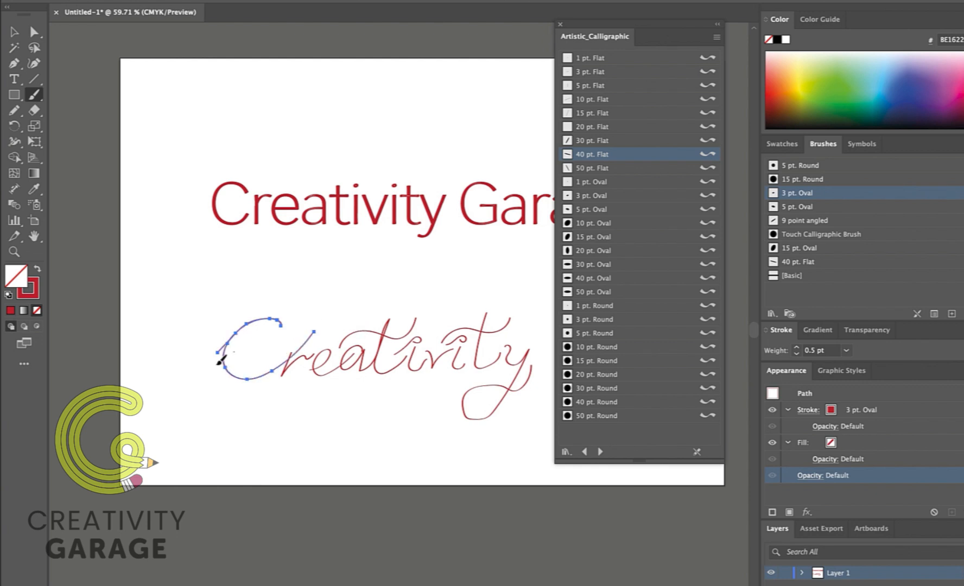
mouse_move(196, 371)
mouse_down()
mouse_move(287, 325)
mouse_move(242, 321)
mouse_move(226, 342)
mouse_move(219, 375)
mouse_move(255, 381)
mouse_move(329, 316)
mouse_up()
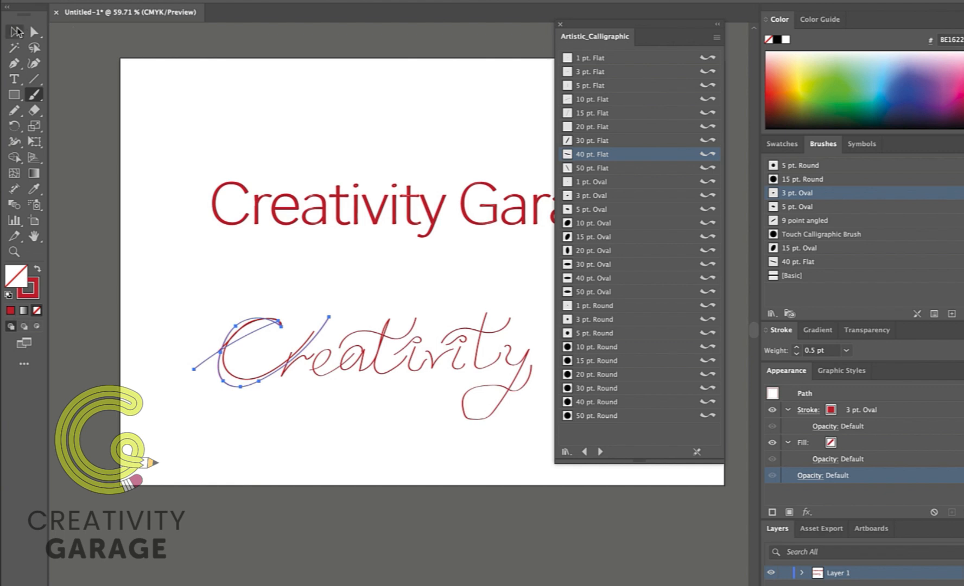
click(16, 30)
click(387, 442)
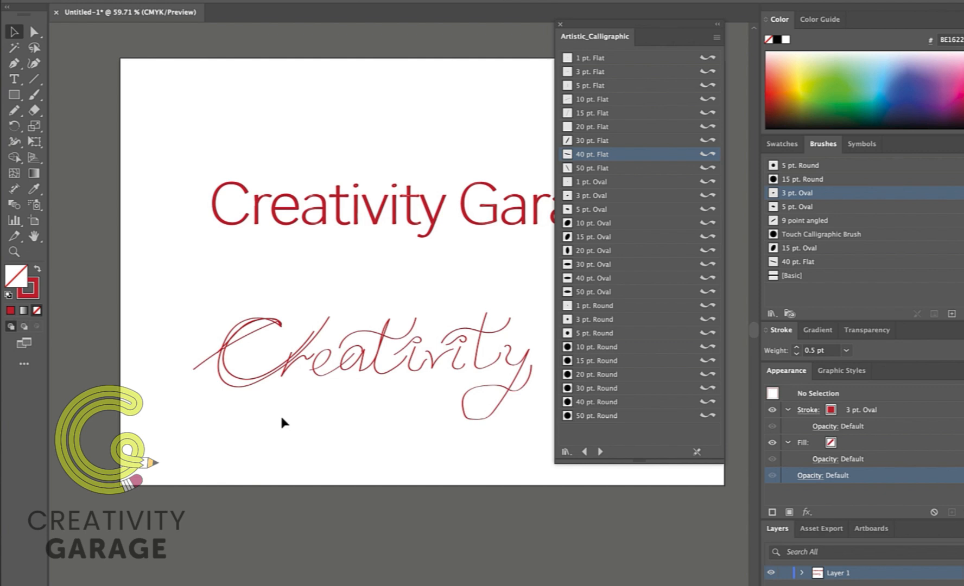
Close the Artistic_Calligraphic library and remove the brush stroke from the "Creativity Garage" lettering.
click(248, 379)
key(b)
click(560, 24)
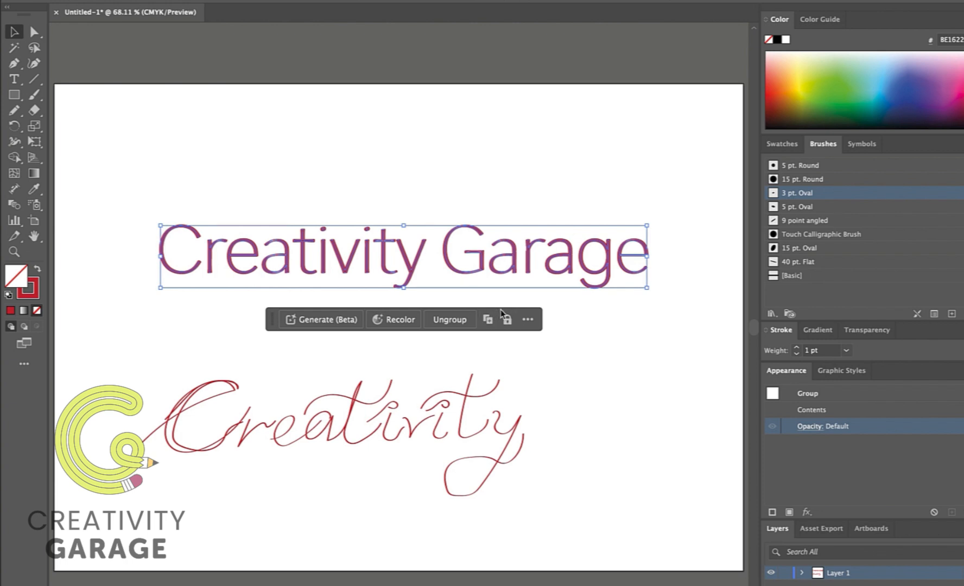
click(917, 314)
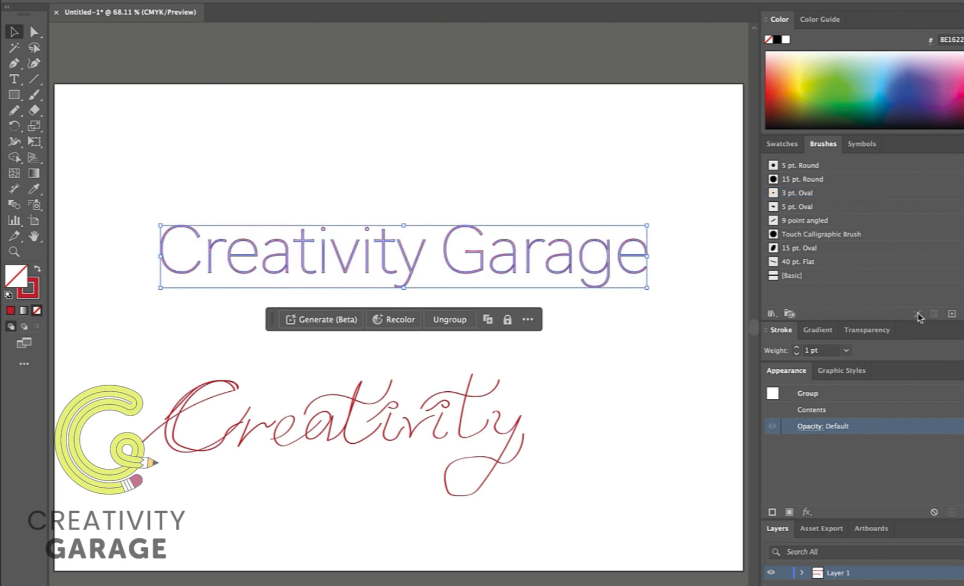
click(185, 93)
scroll(380, 228, left, 1)
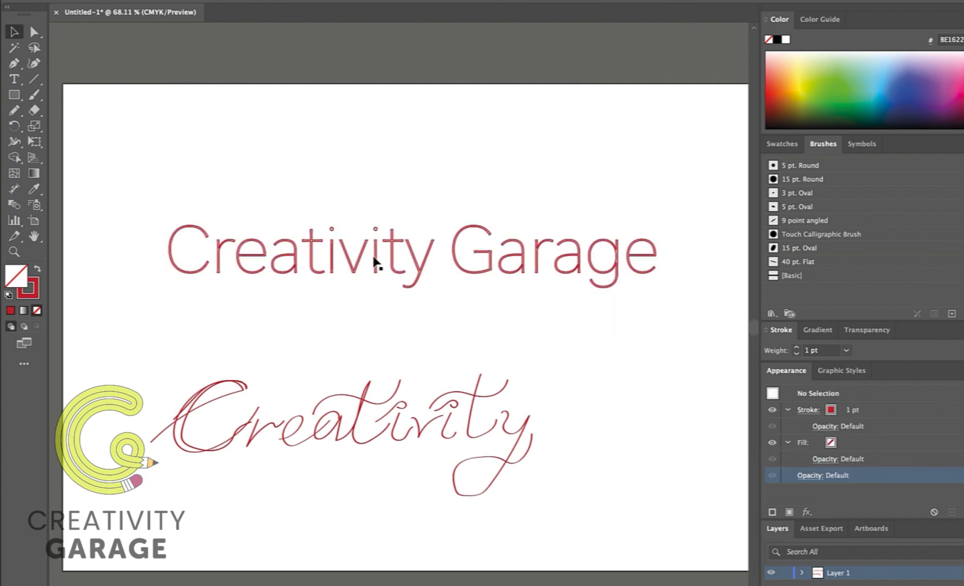